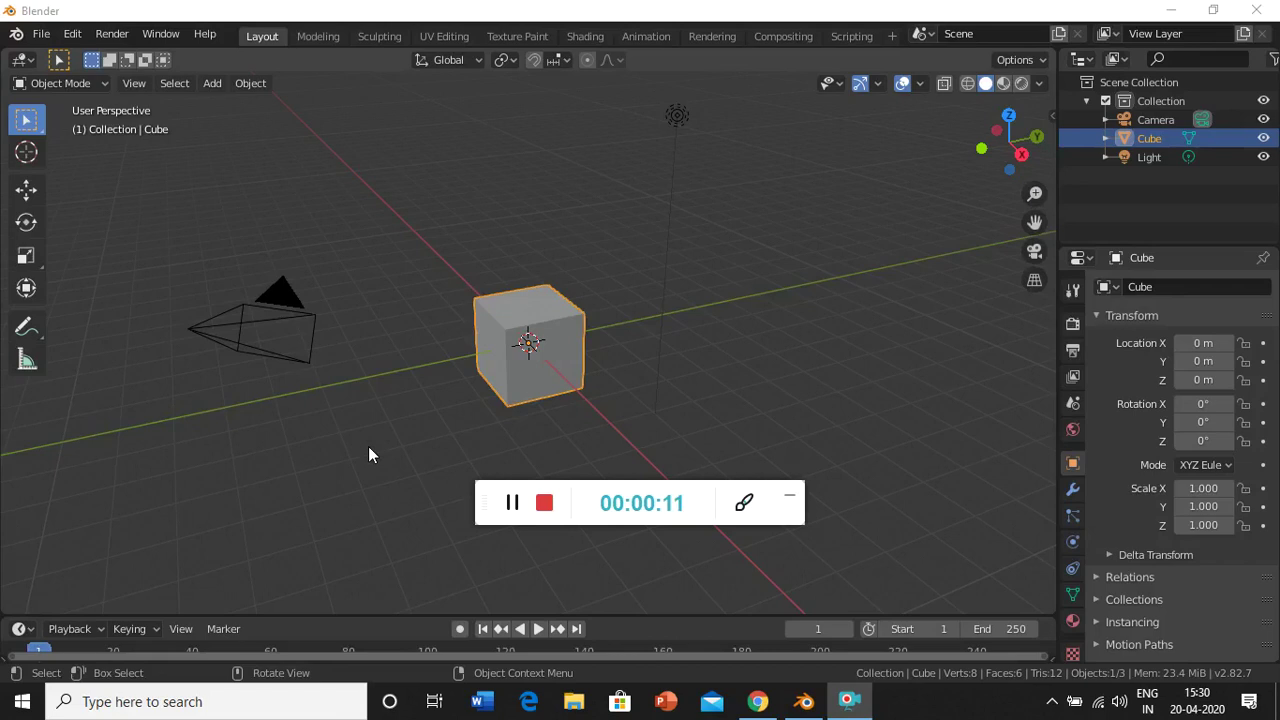
Step: Delete the default cube and add a plane scaled up to about 15.9
click(792, 503)
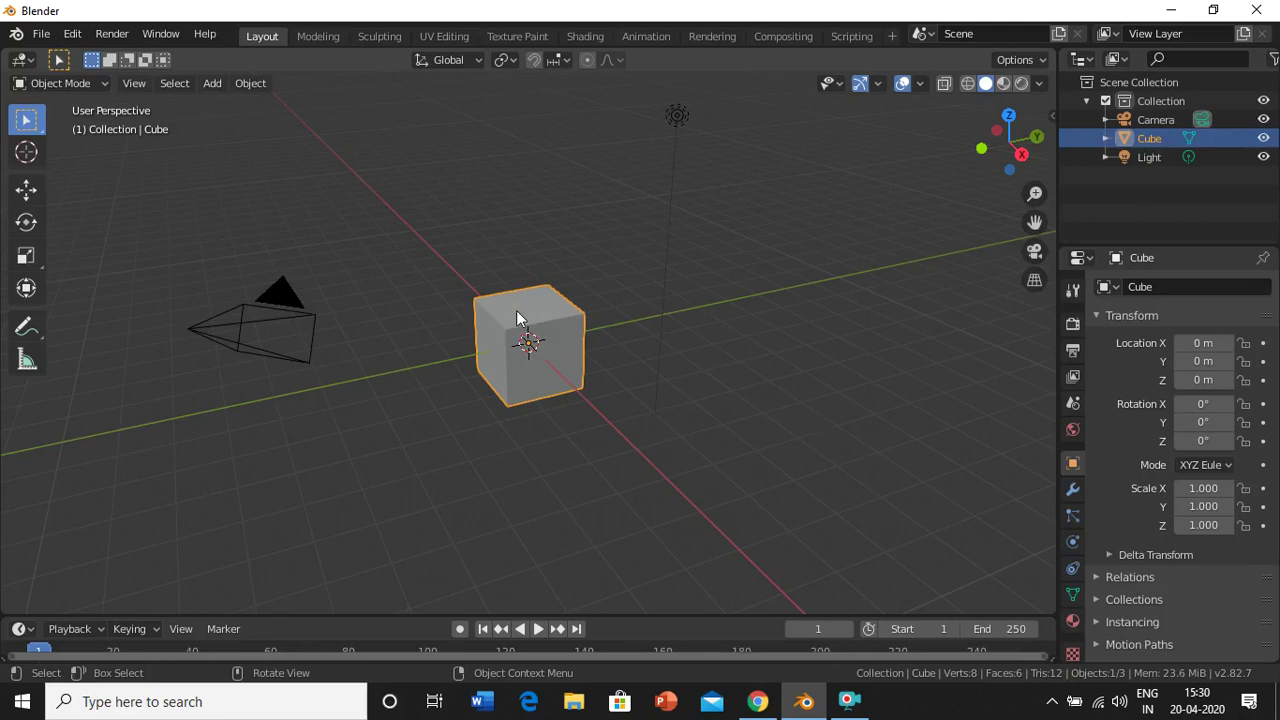
key(Delete)
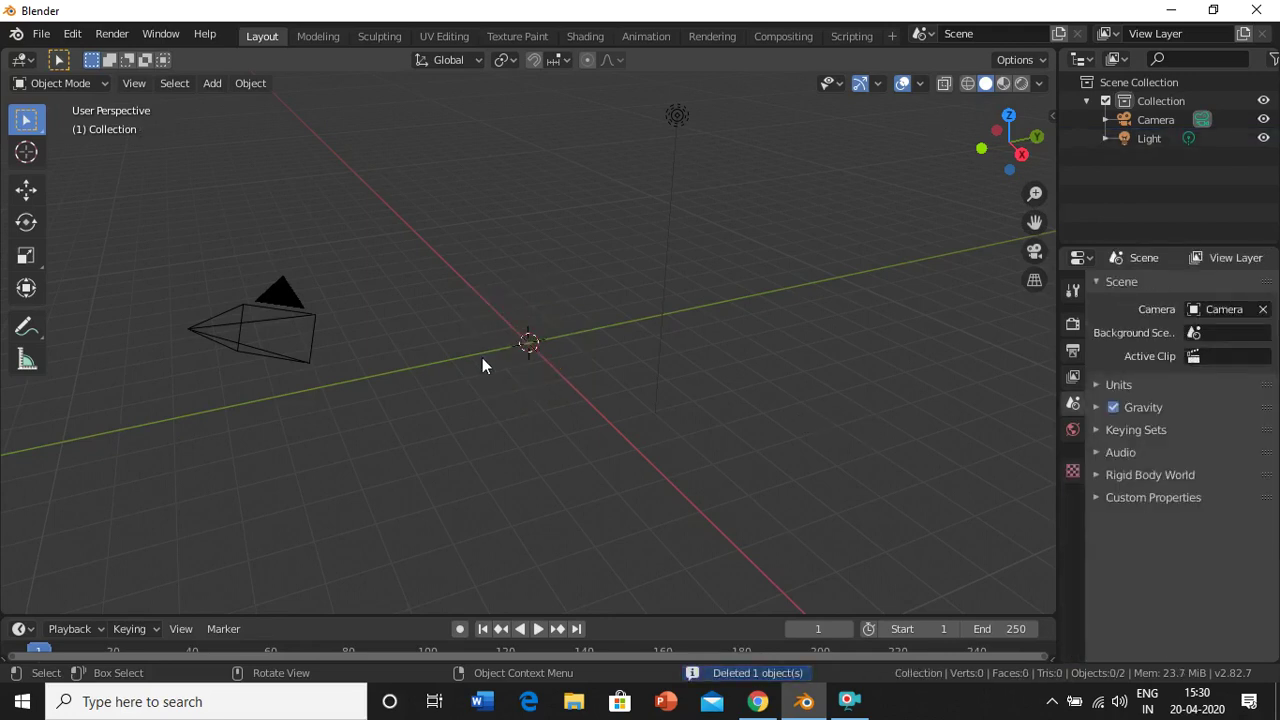
key(shift+a)
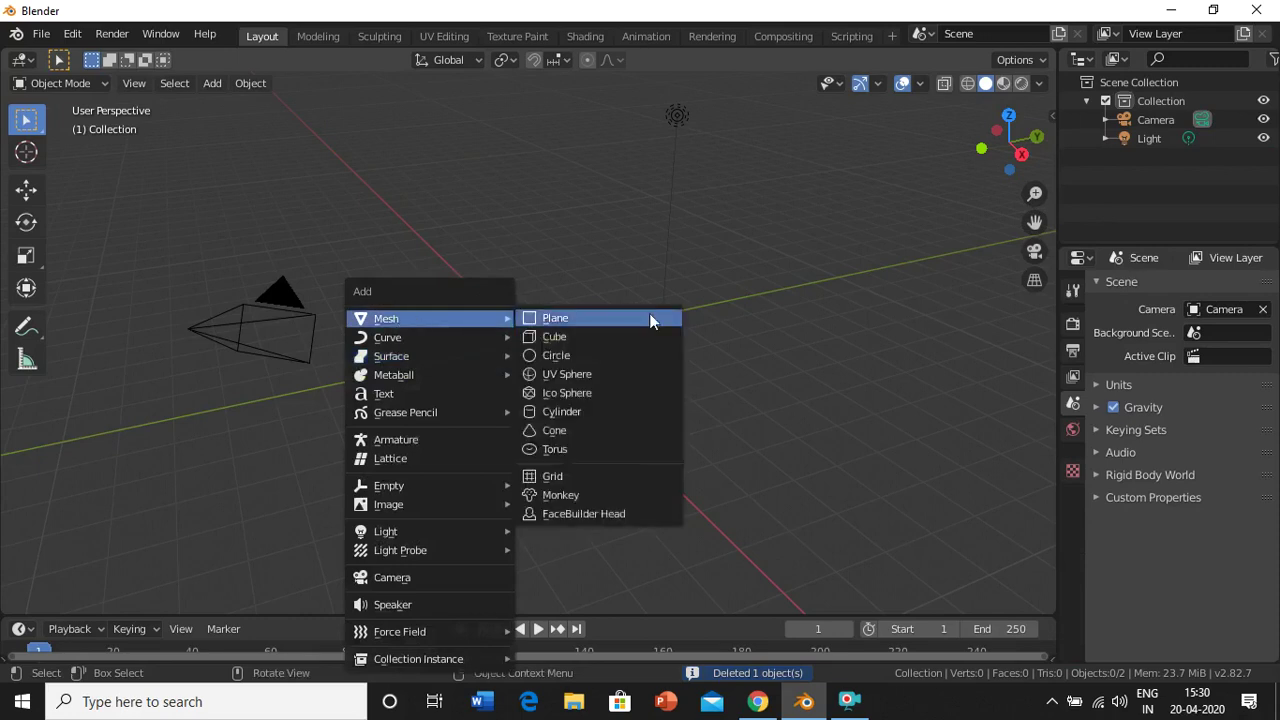
click(649, 316)
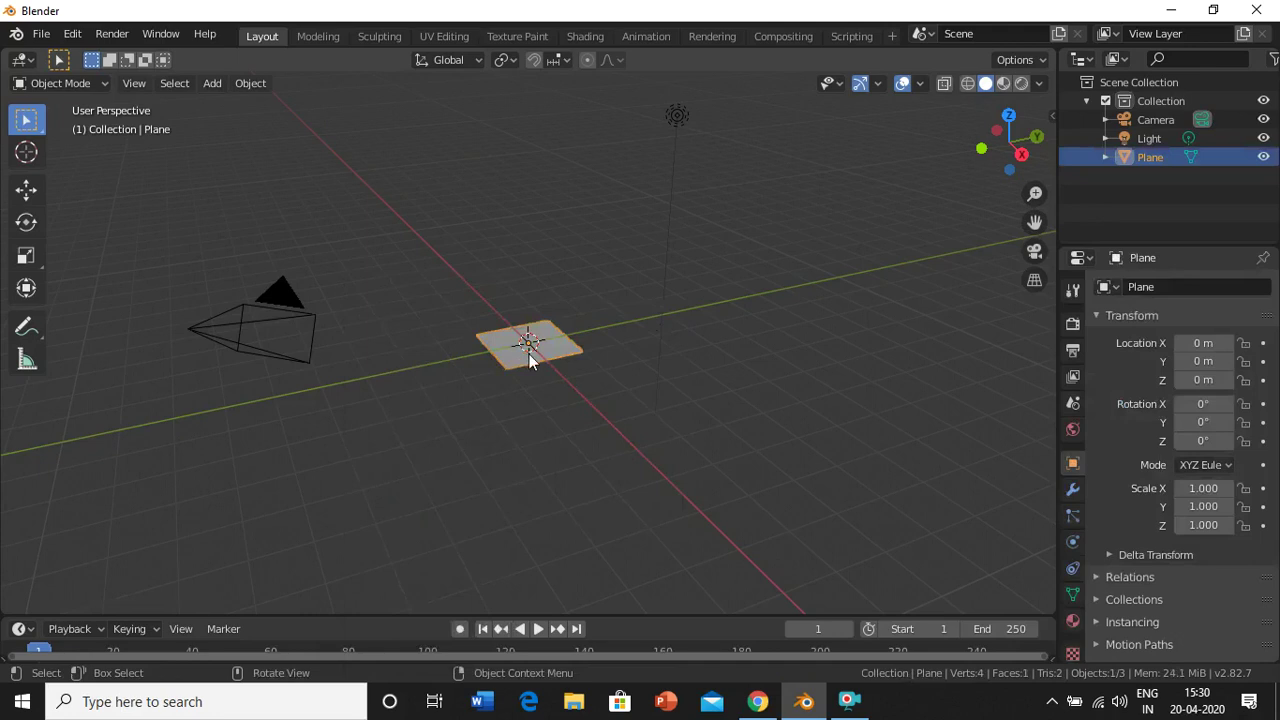
key(s)
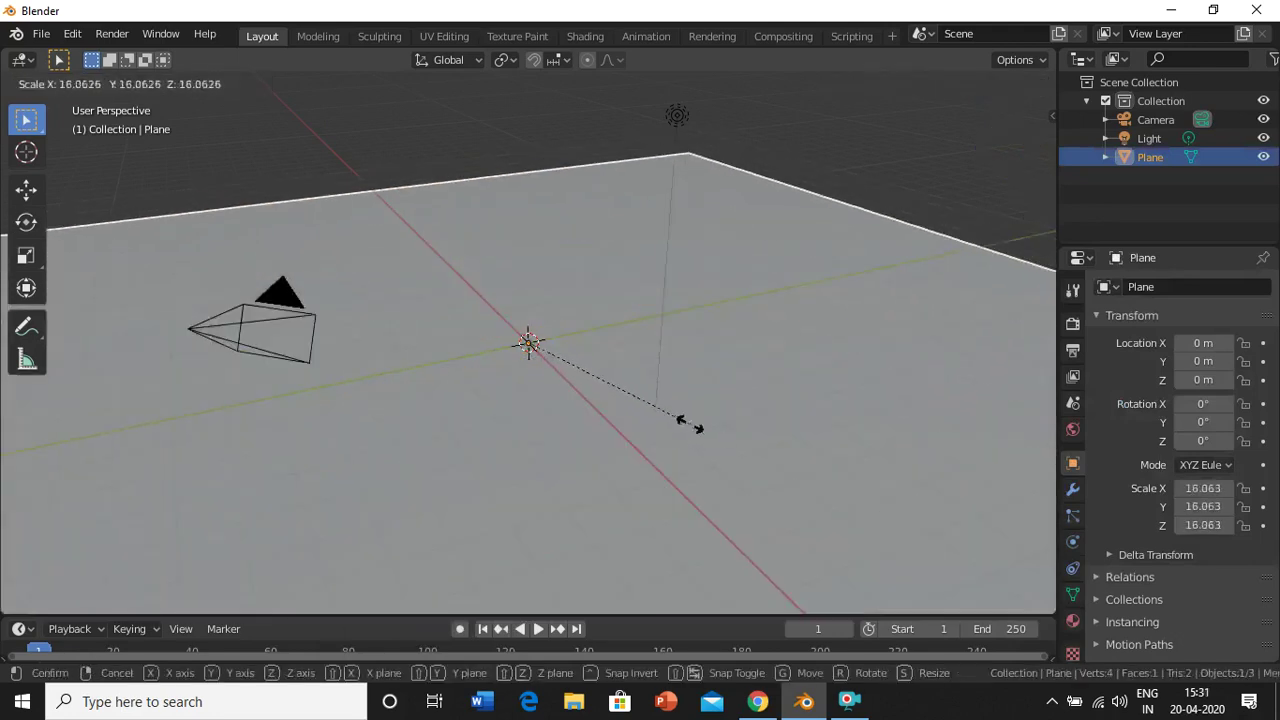
click(688, 424)
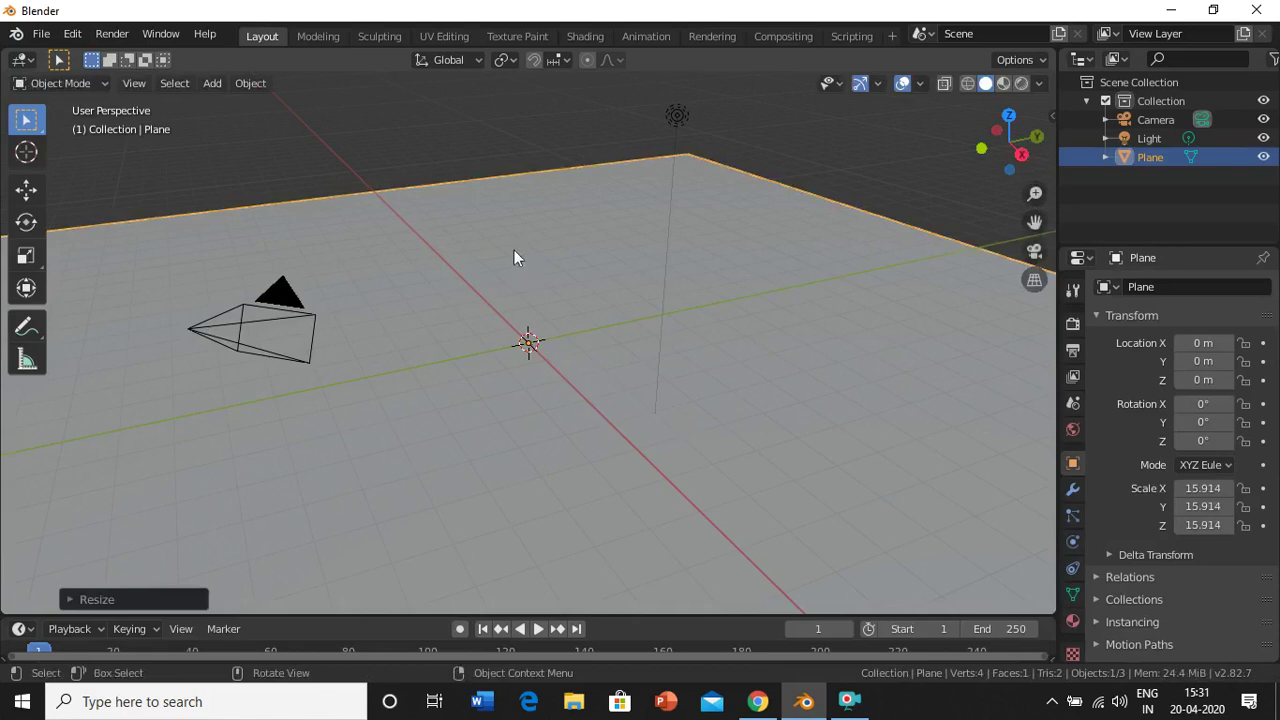
Step: Add a UV sphere and raise it above the plane's centre
click(507, 149)
key(shift+a)
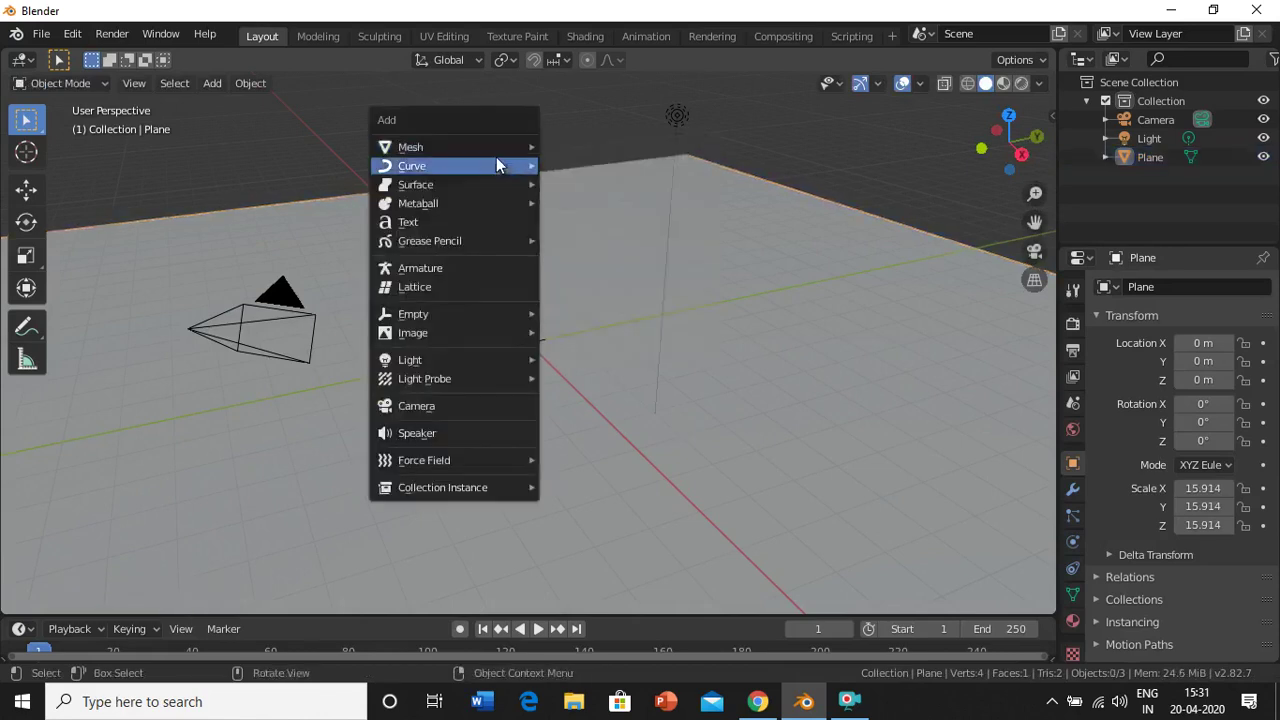
mouse_move(410, 147)
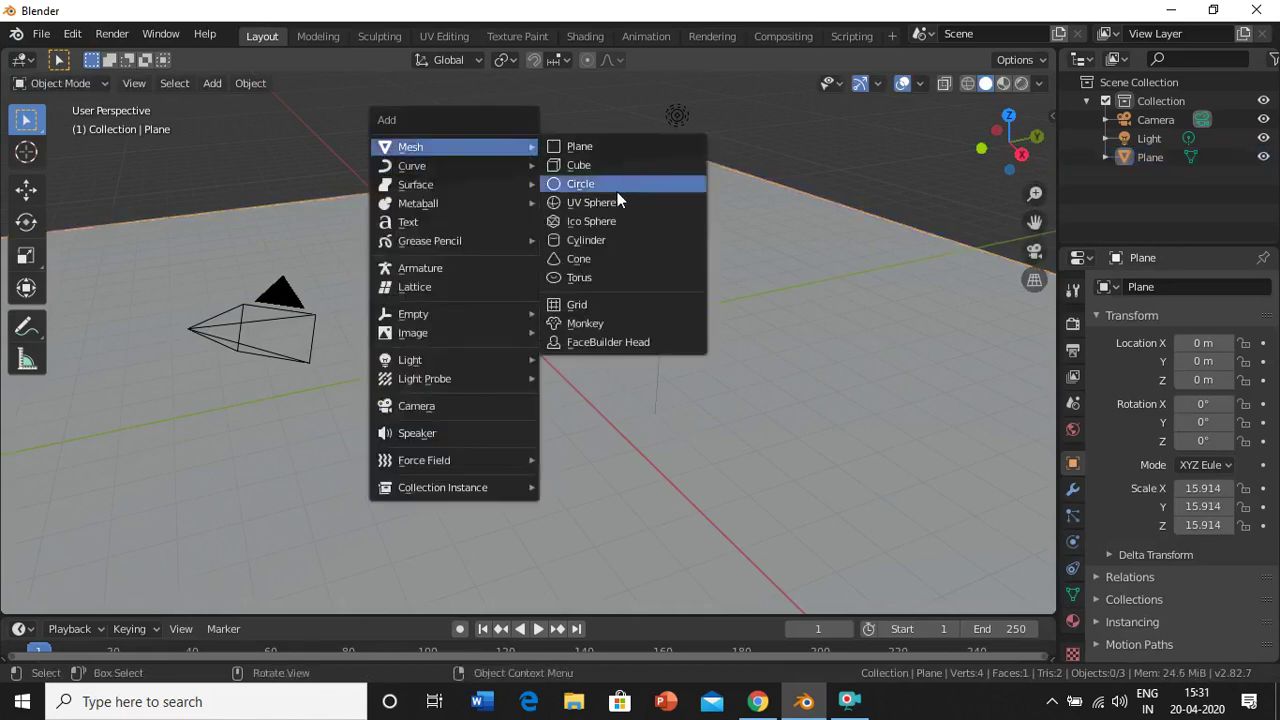
click(621, 206)
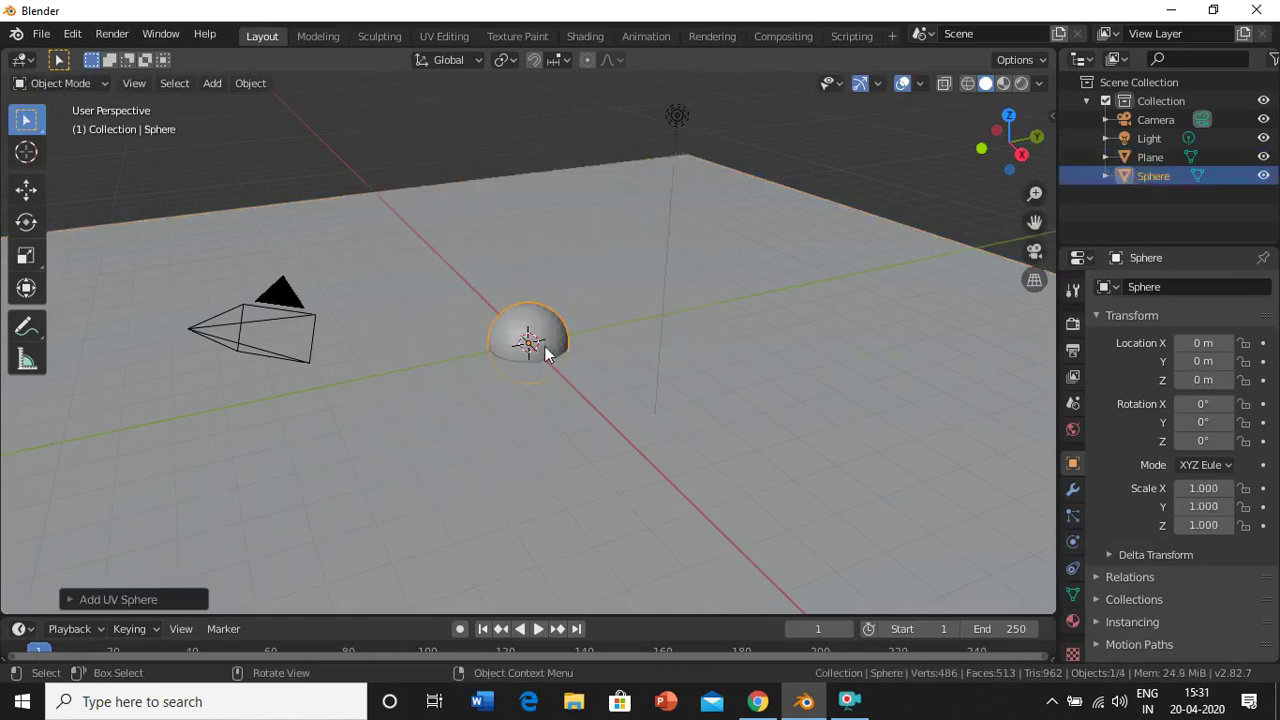
key(g)
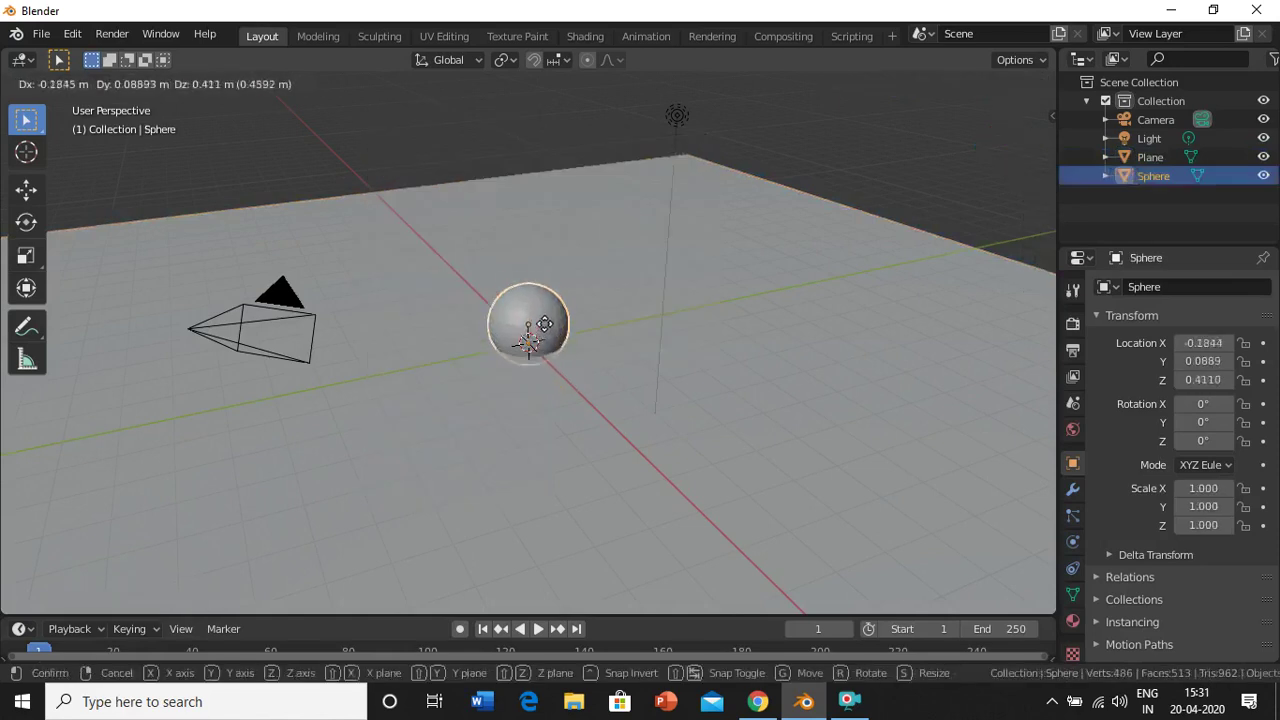
click(545, 314)
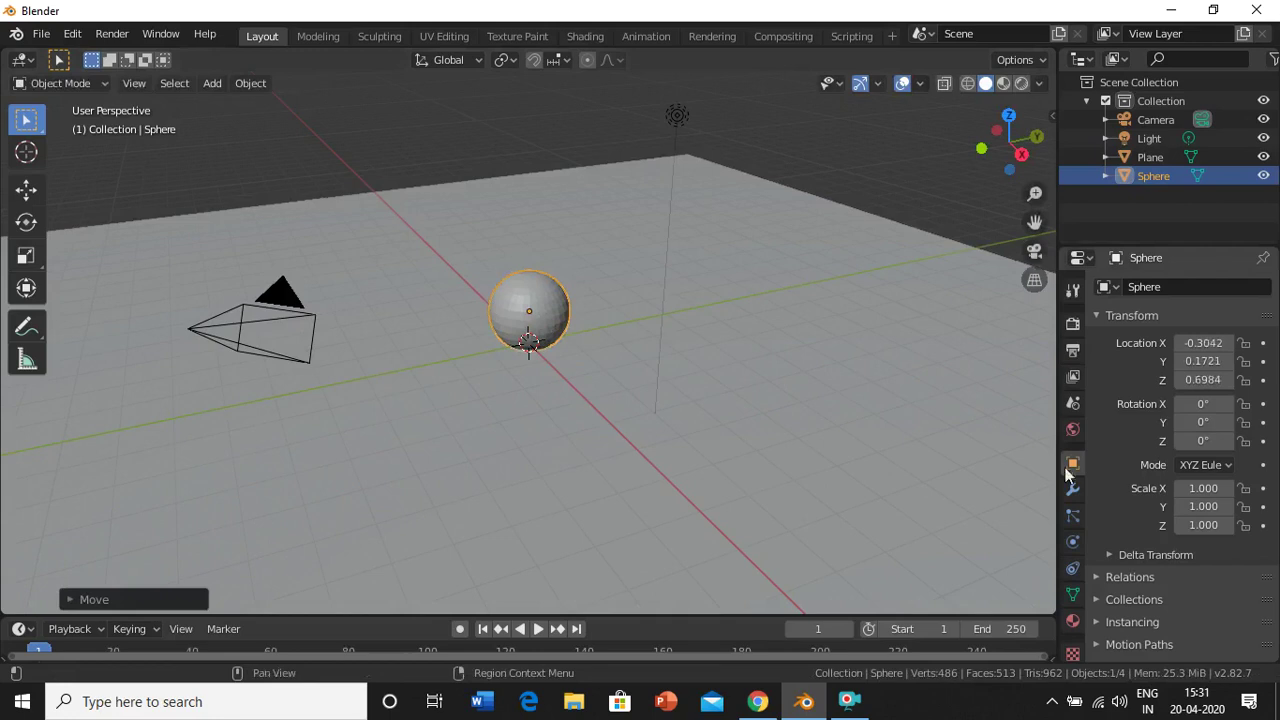
scroll(1140, 535, down, 2)
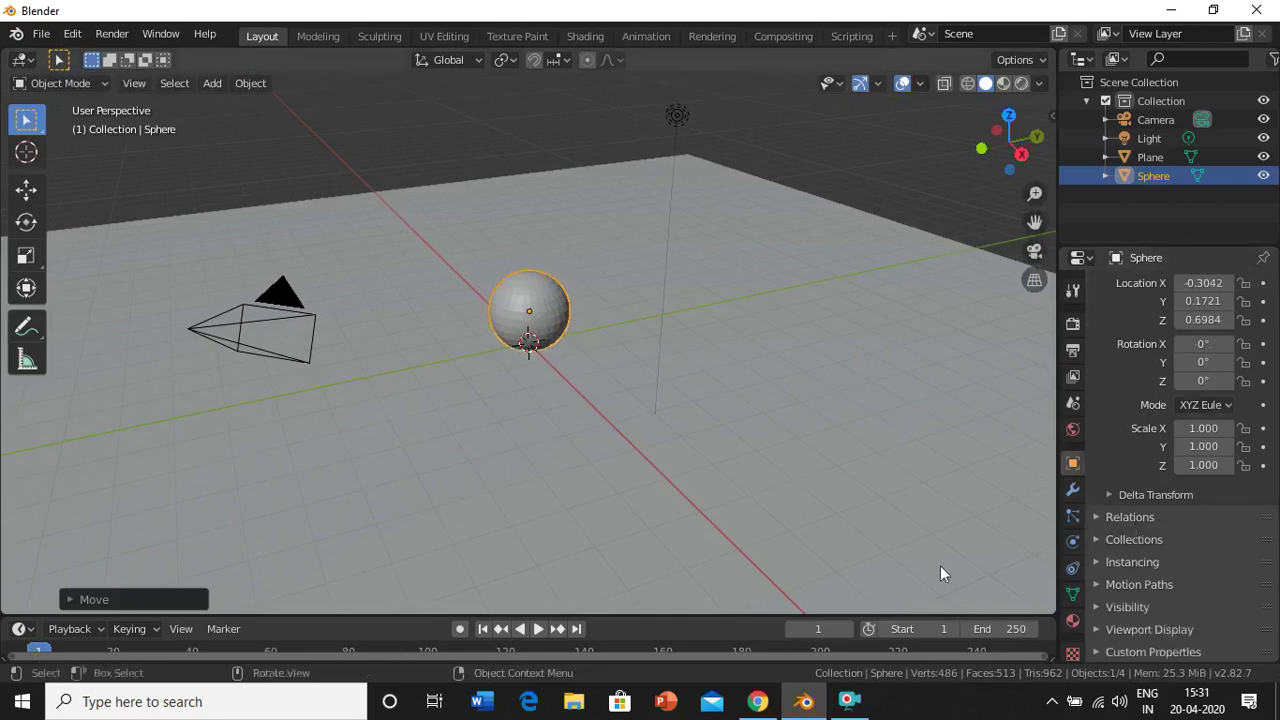
Step: Give the plane a new Hair-type particle system with 1000 strands
click(769, 310)
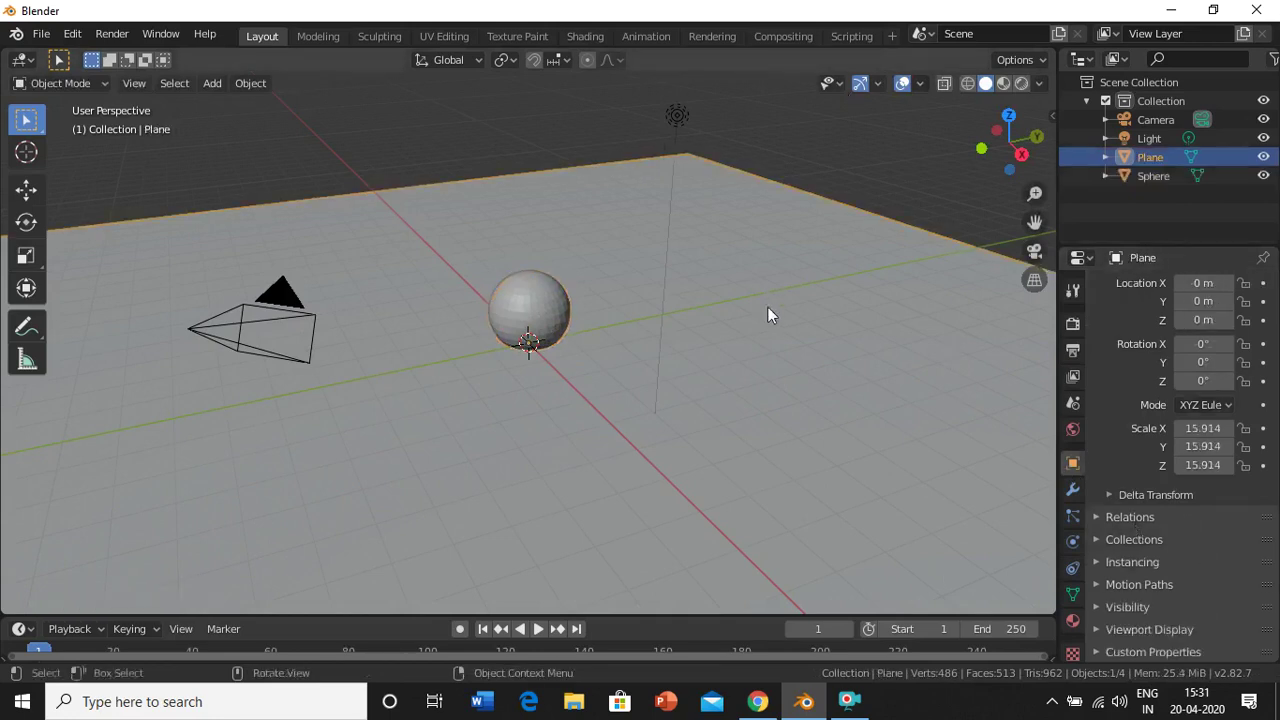
click(1073, 516)
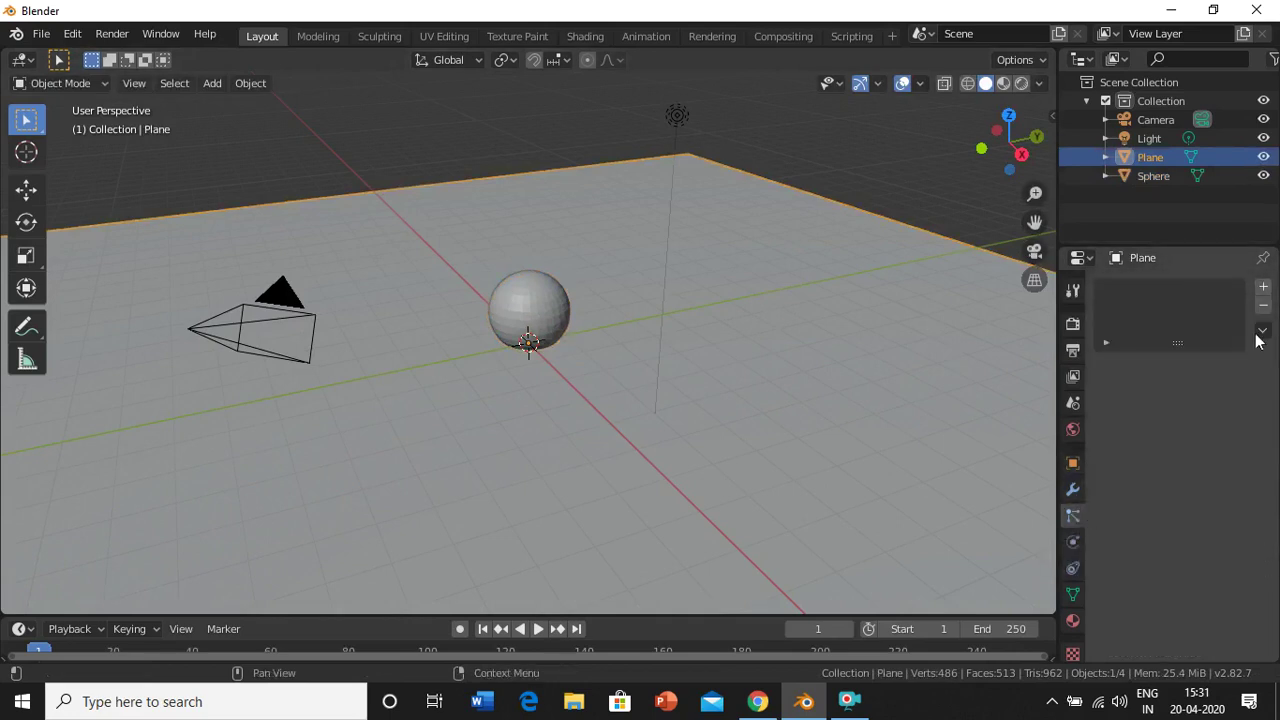
click(1263, 289)
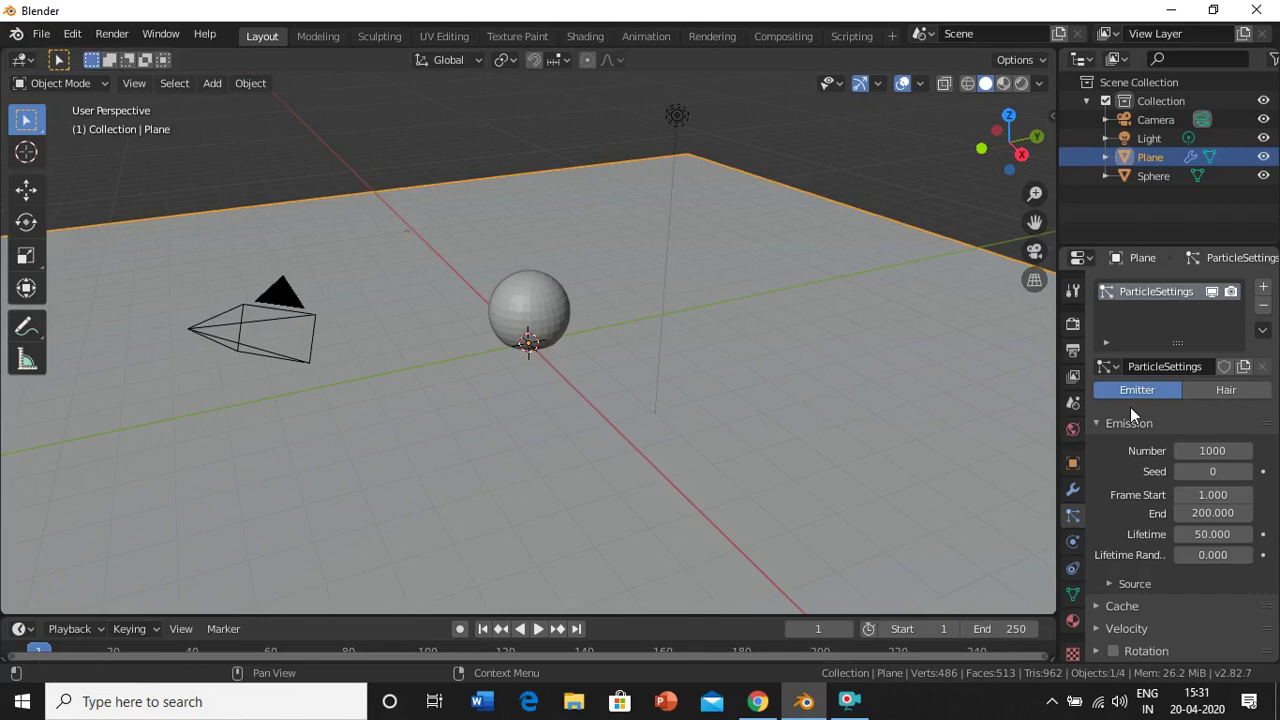
click(1232, 392)
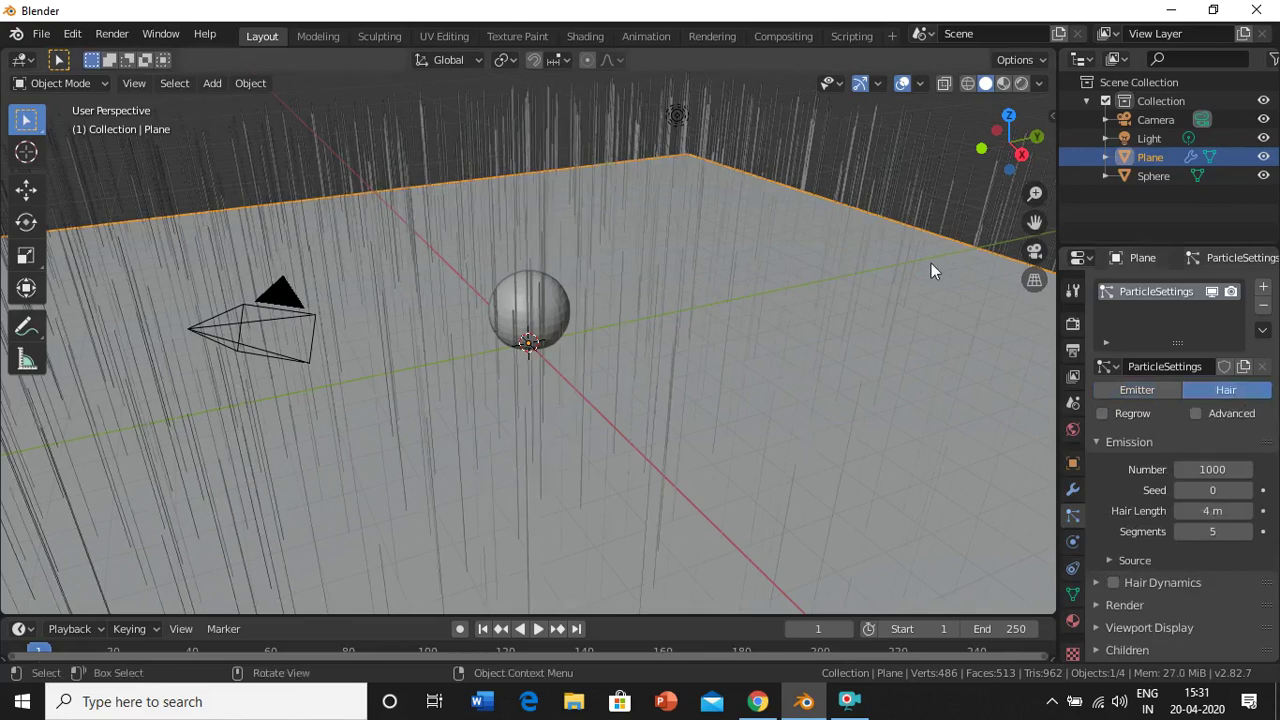
Step: Set the plane's particles to render as Object at 0.050 scale
scroll(931, 270, down, 5)
scroll(931, 263, up, 2)
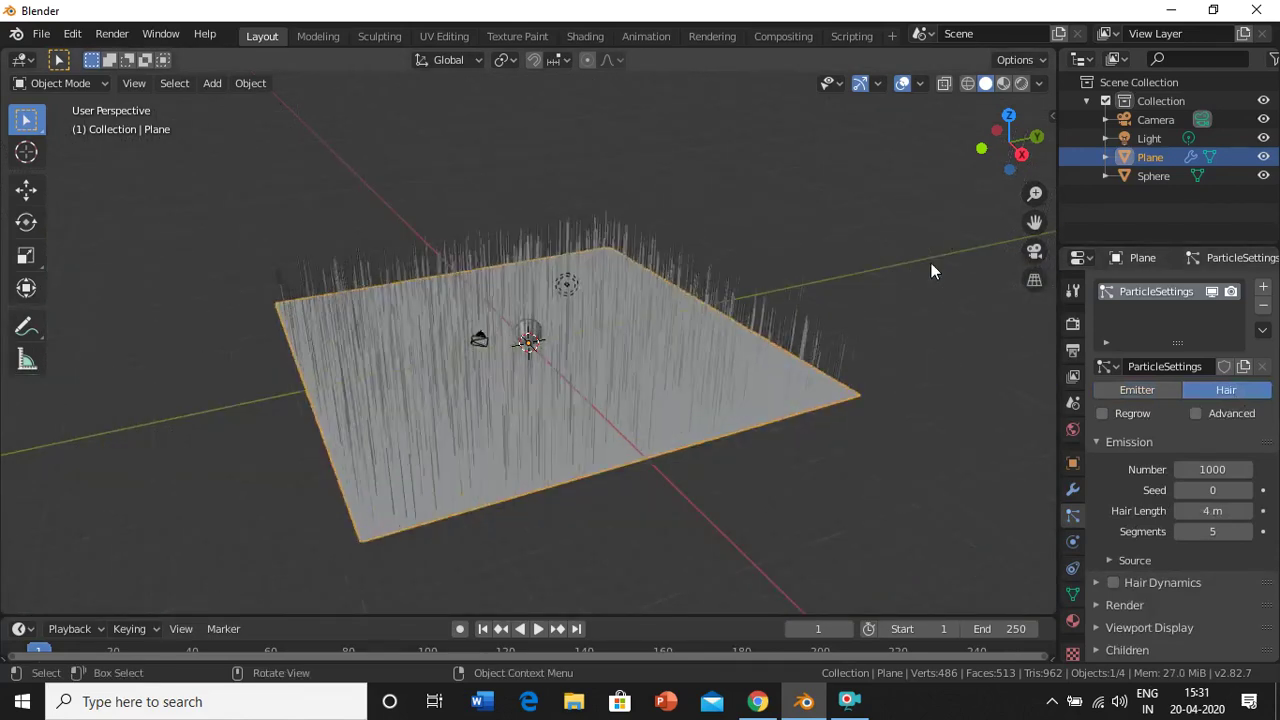
scroll(931, 263, up, 3)
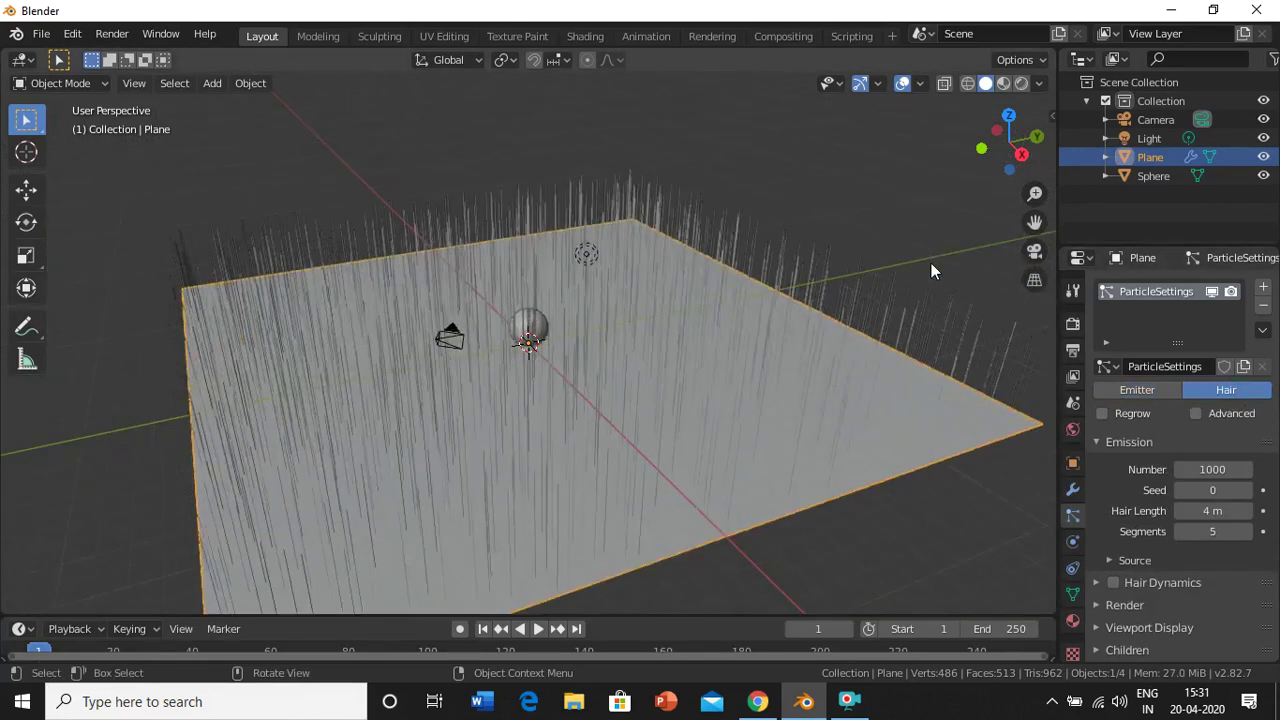
click(1100, 606)
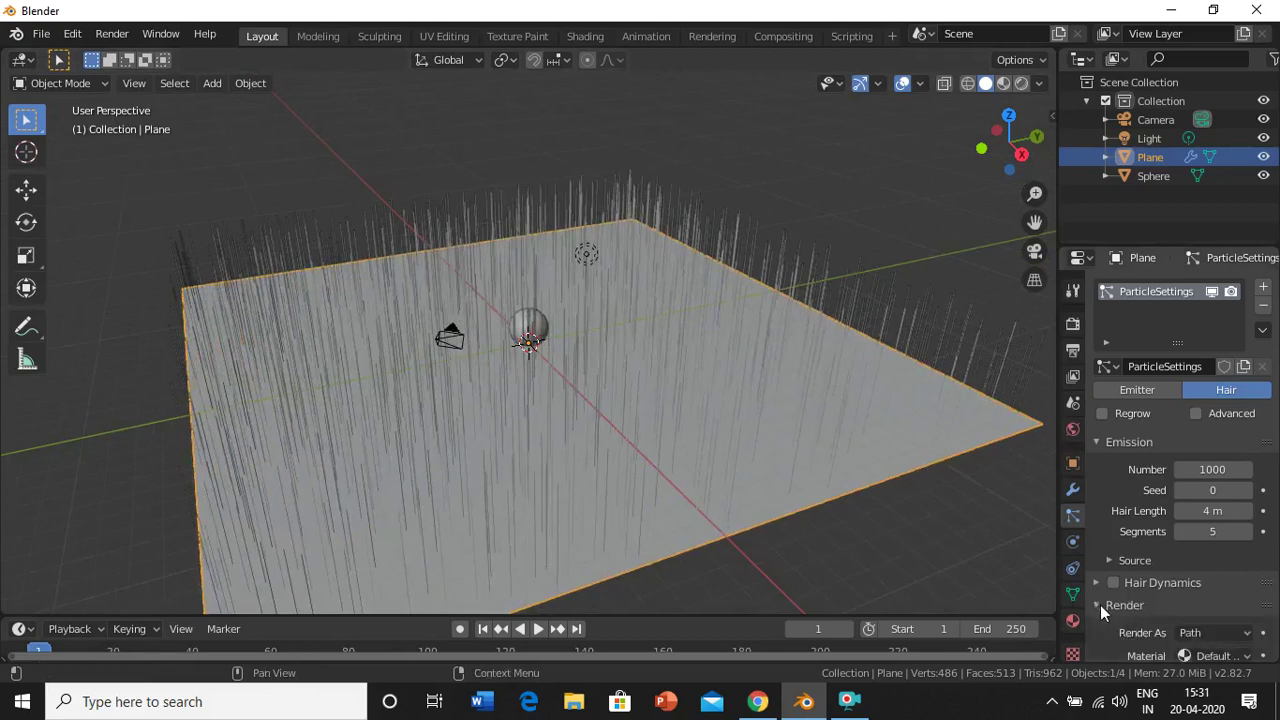
scroll(1100, 605, down, 4)
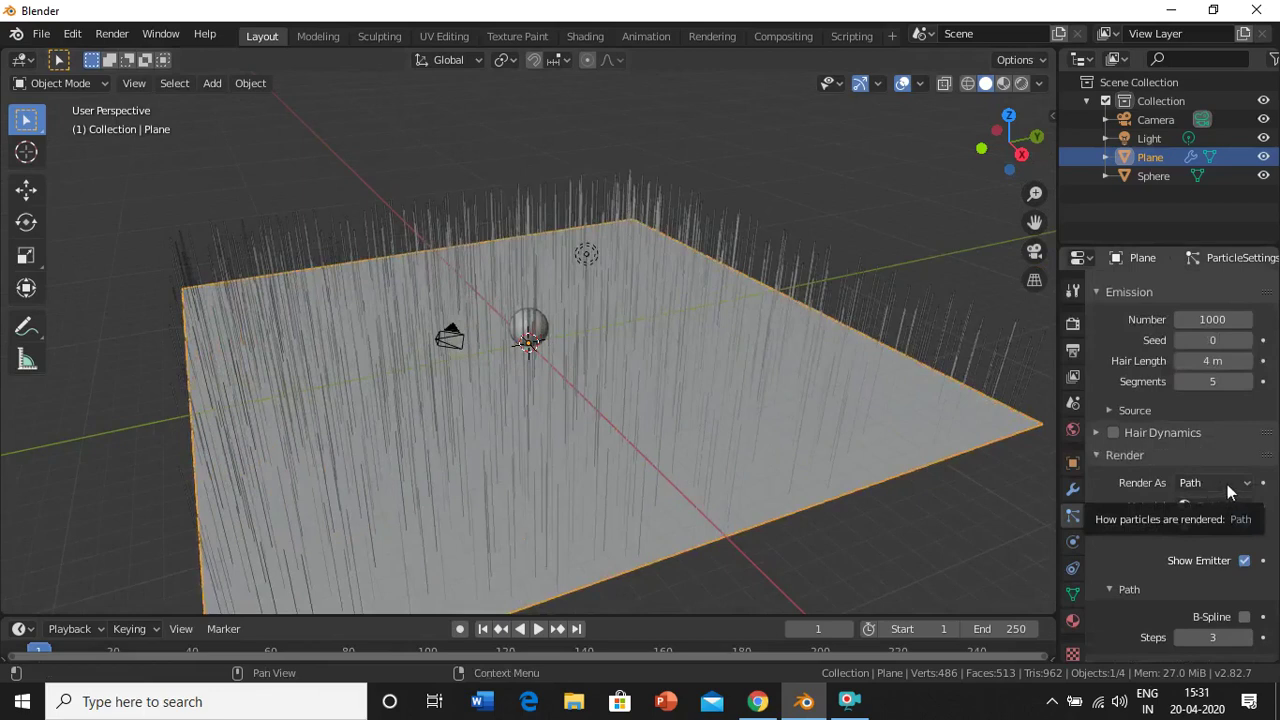
click(1227, 484)
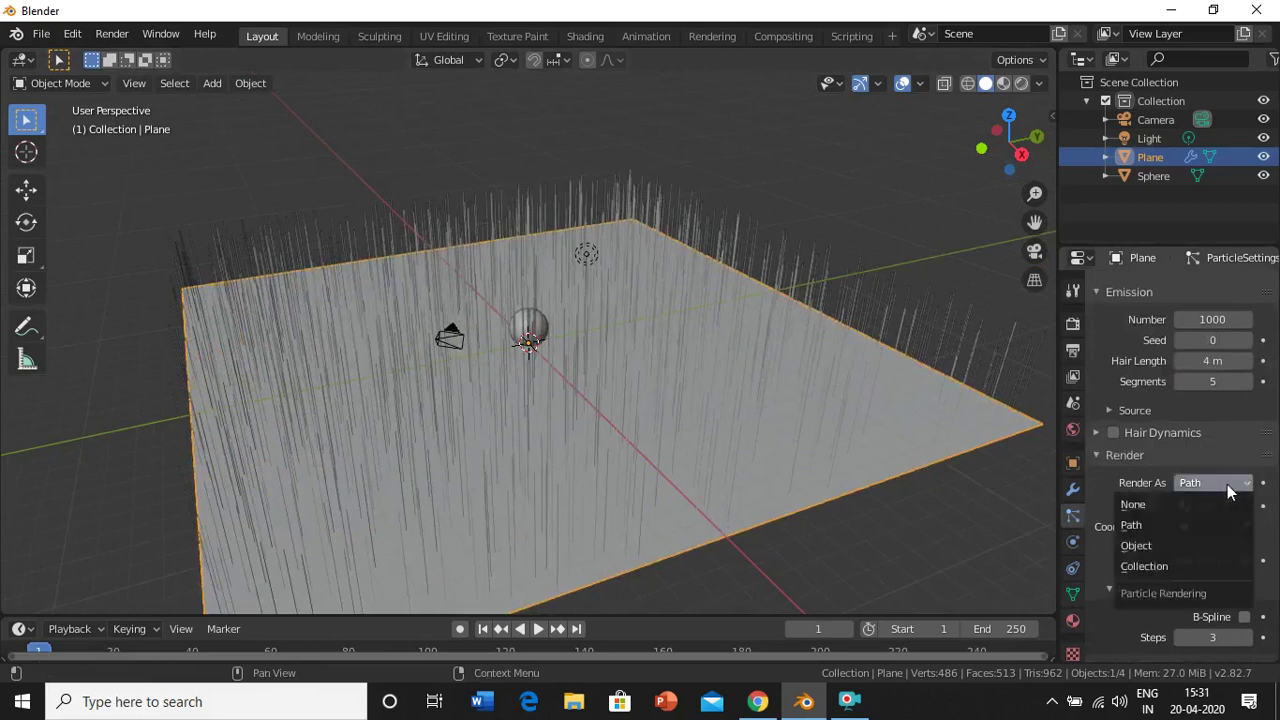
click(1193, 546)
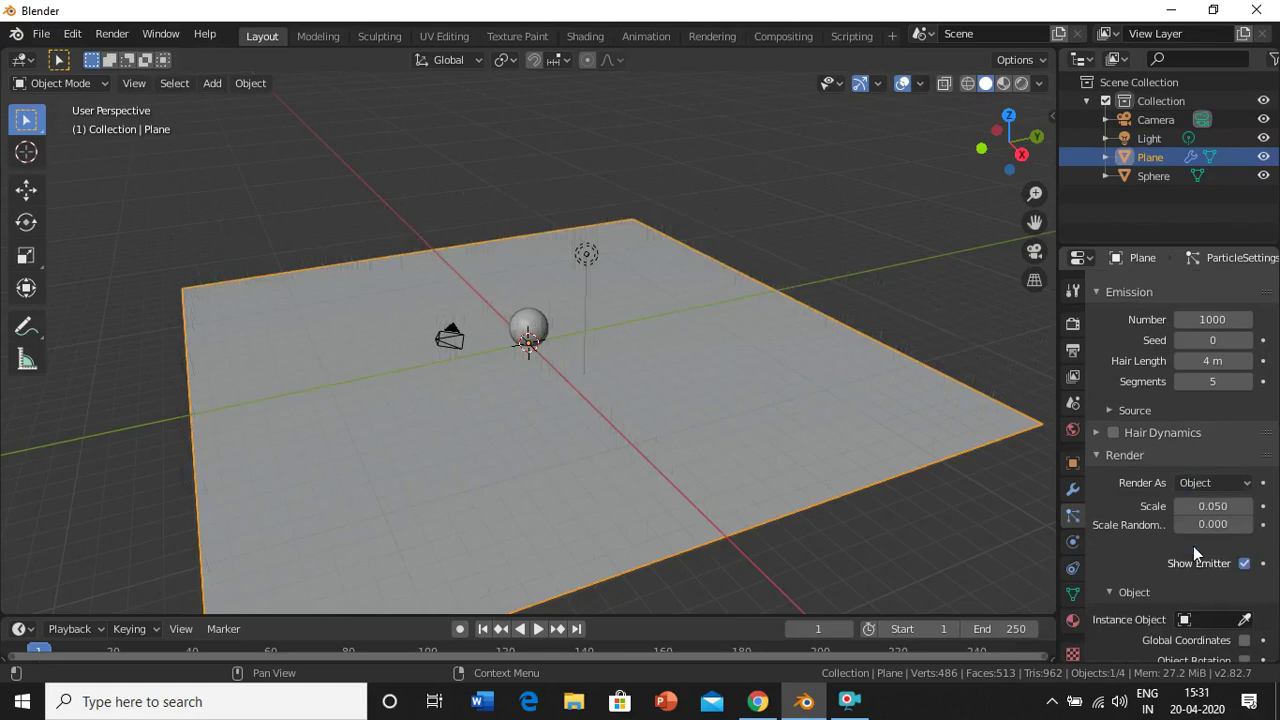
Step: Use the Sphere as the particle instance object, with global coordinates enabled
click(1246, 624)
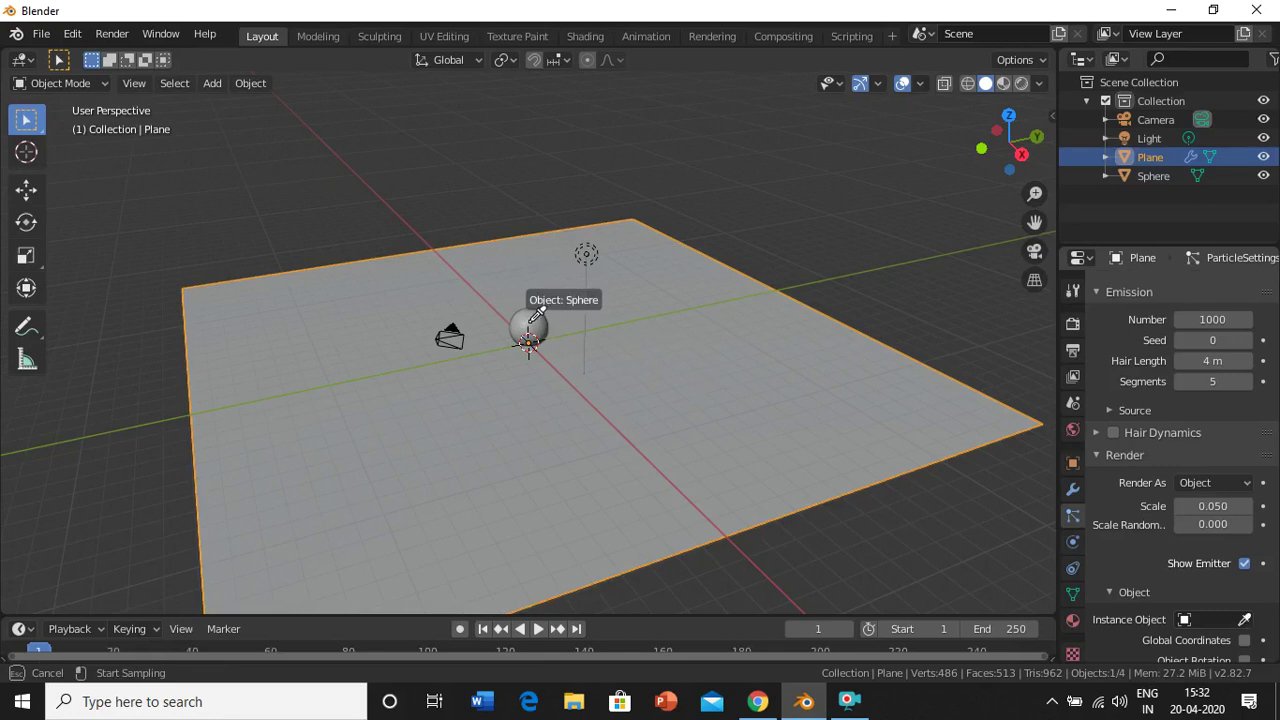
click(537, 316)
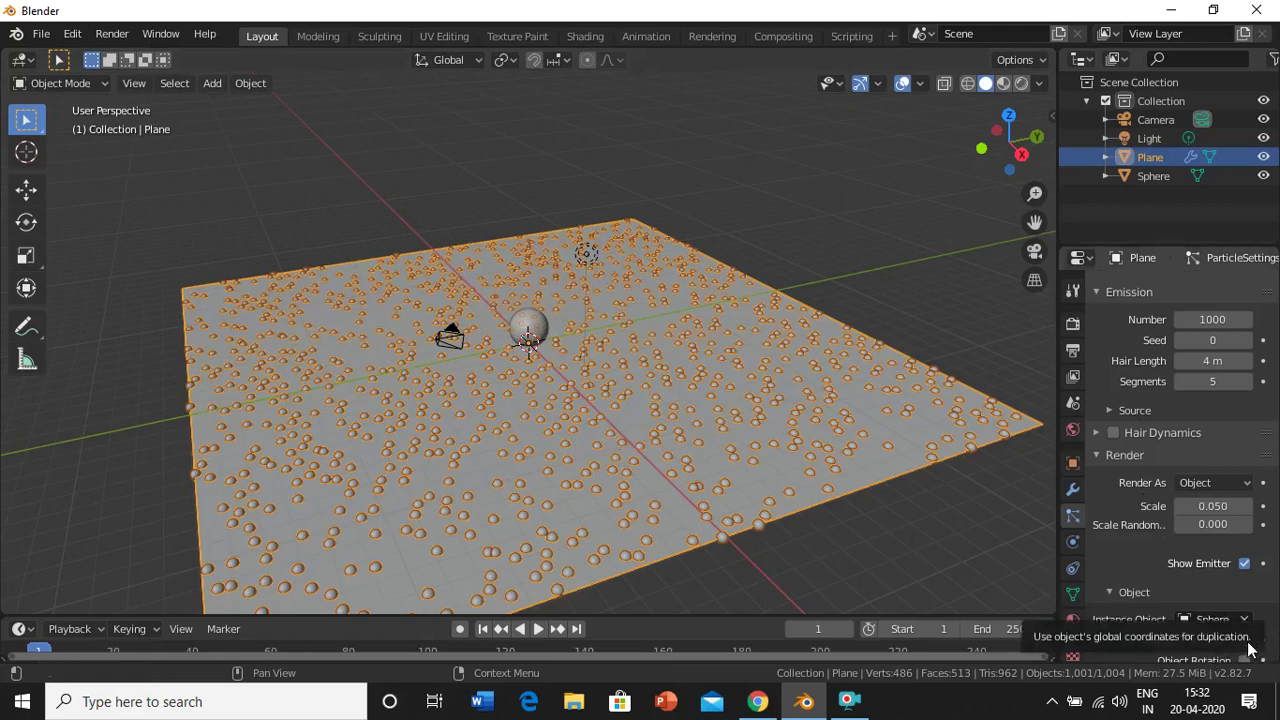
click(1246, 642)
scroll(1029, 433, down, 5)
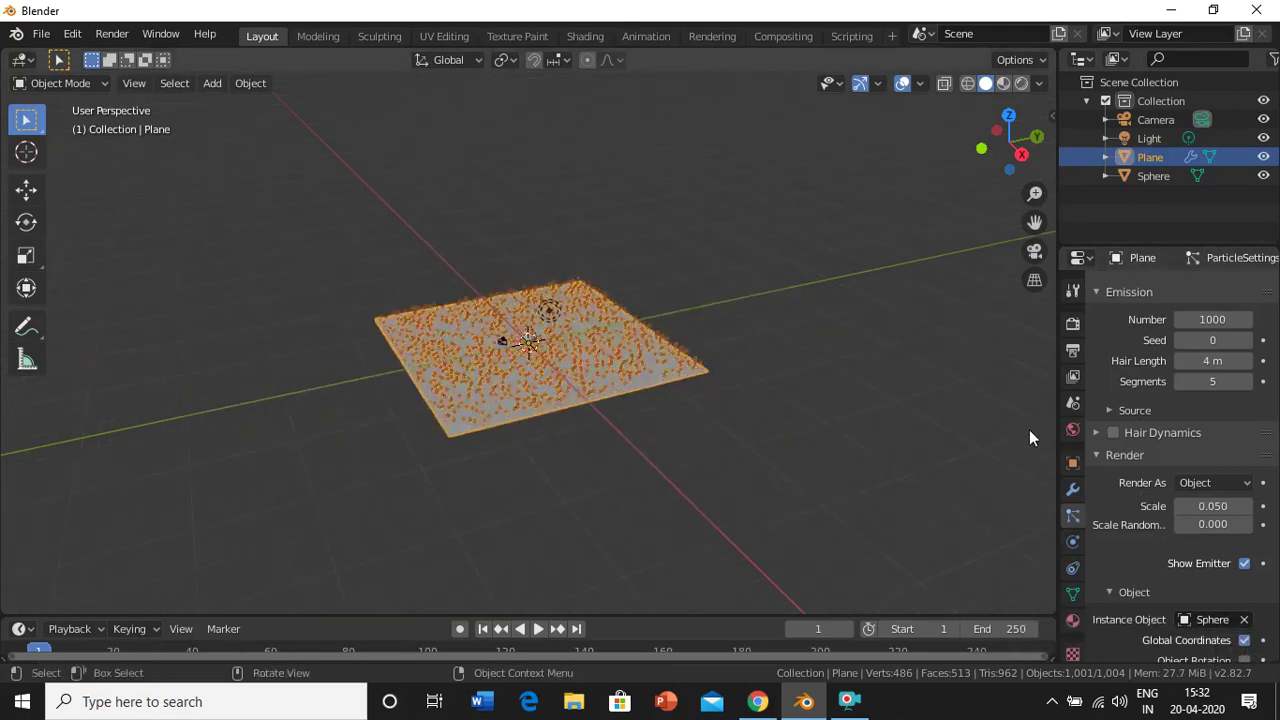
scroll(1030, 431, up, 6)
scroll(1030, 431, down, 1)
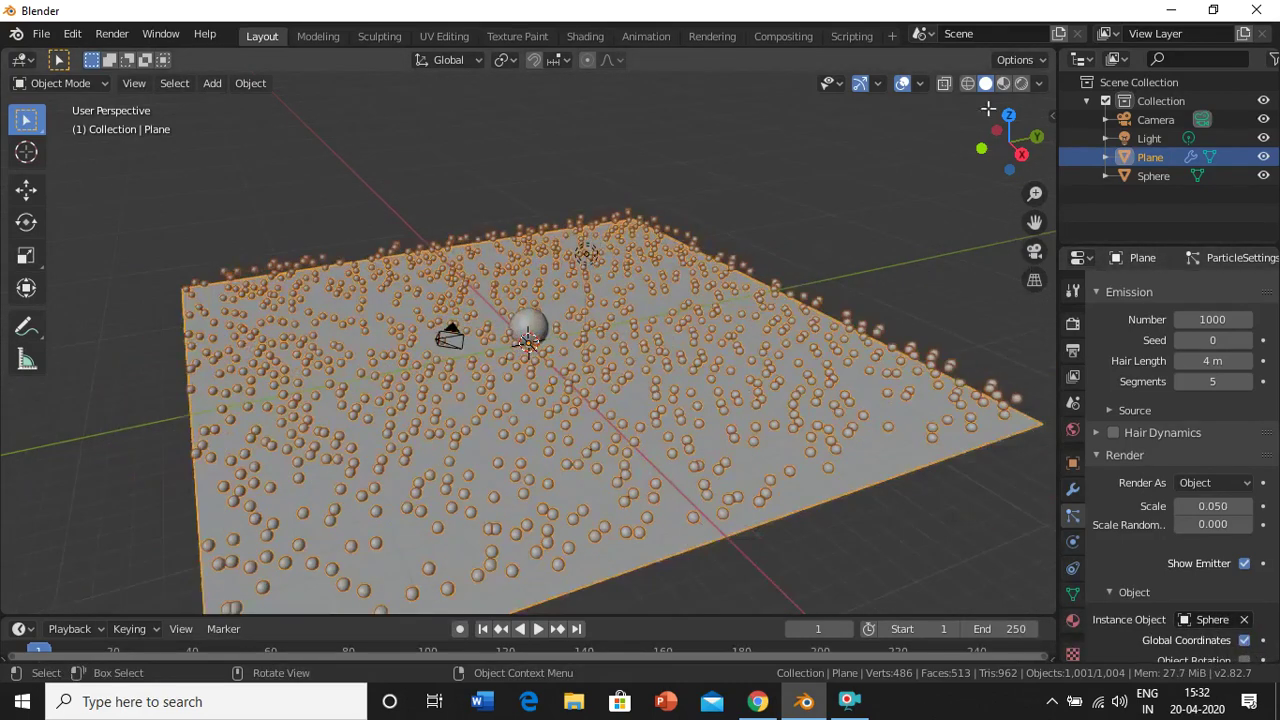
Step: Raise the particle scale to 0.130 and reduce the particle count to 500
mouse_move(997, 157)
mouse_down()
mouse_move(1000, 125)
mouse_move(1000, 170)
mouse_up()
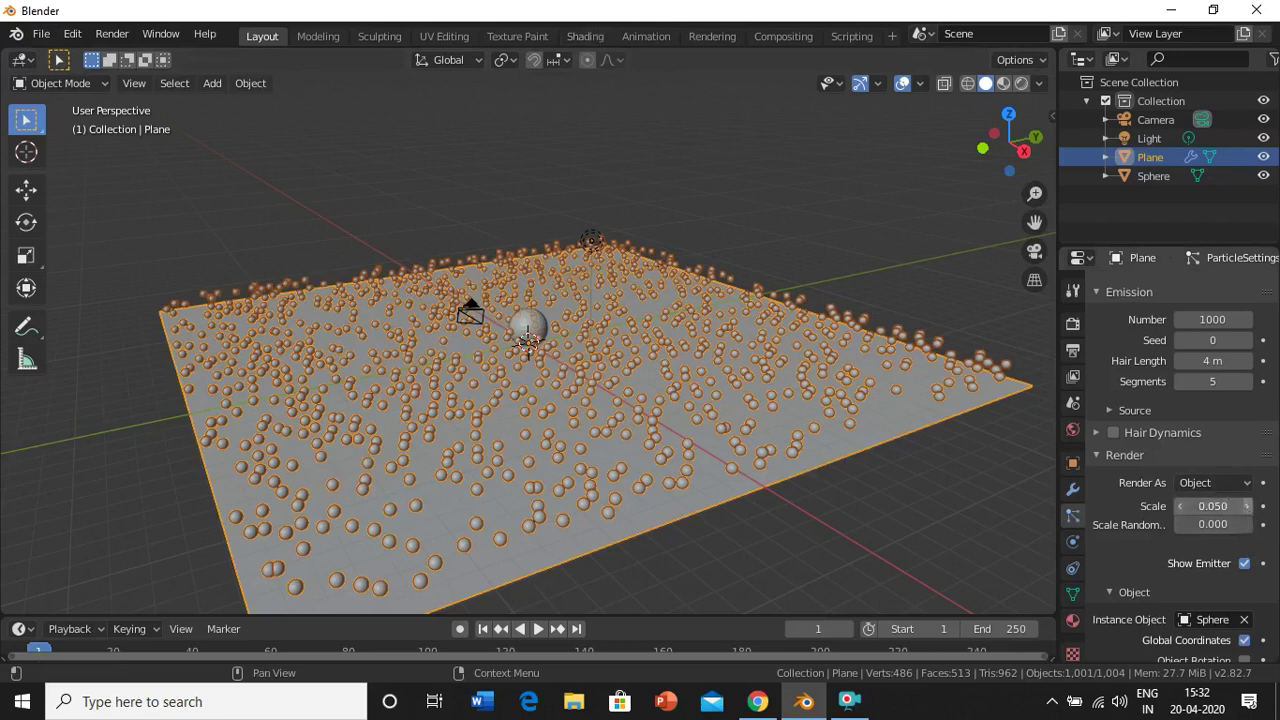
drag(1246, 506, 1247, 514)
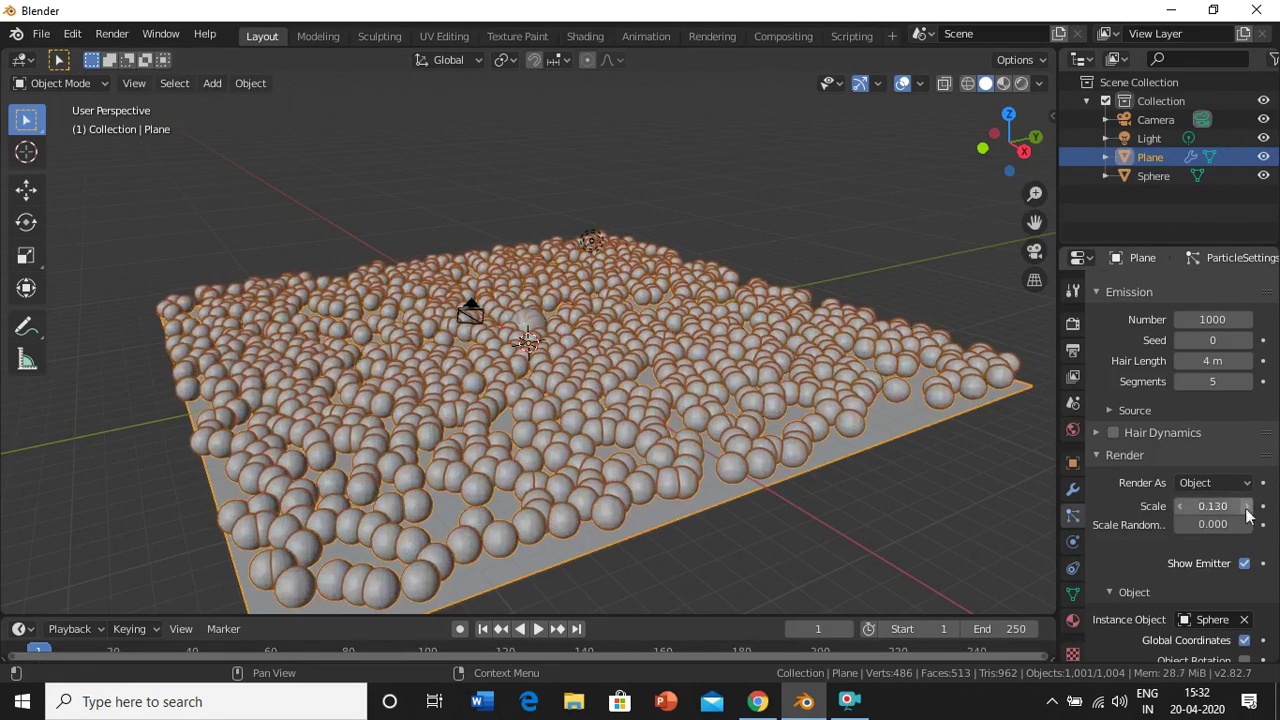
click(1212, 319)
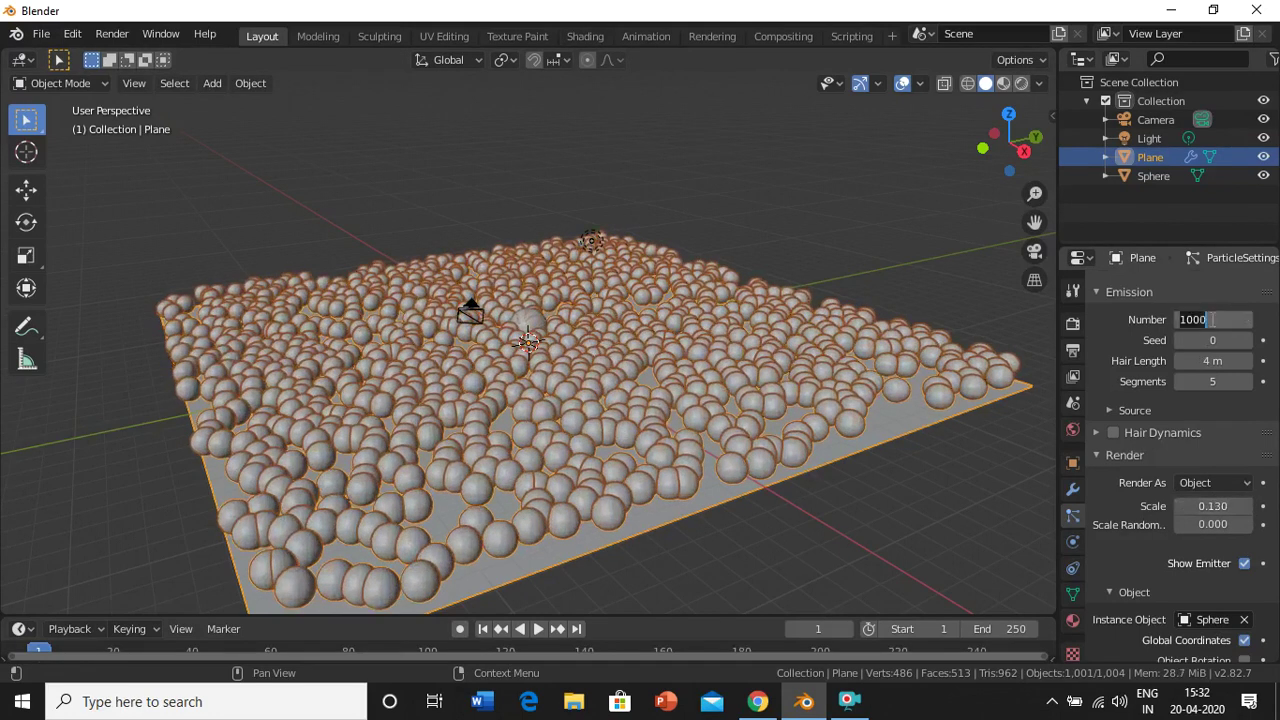
text(500)
key(Return)
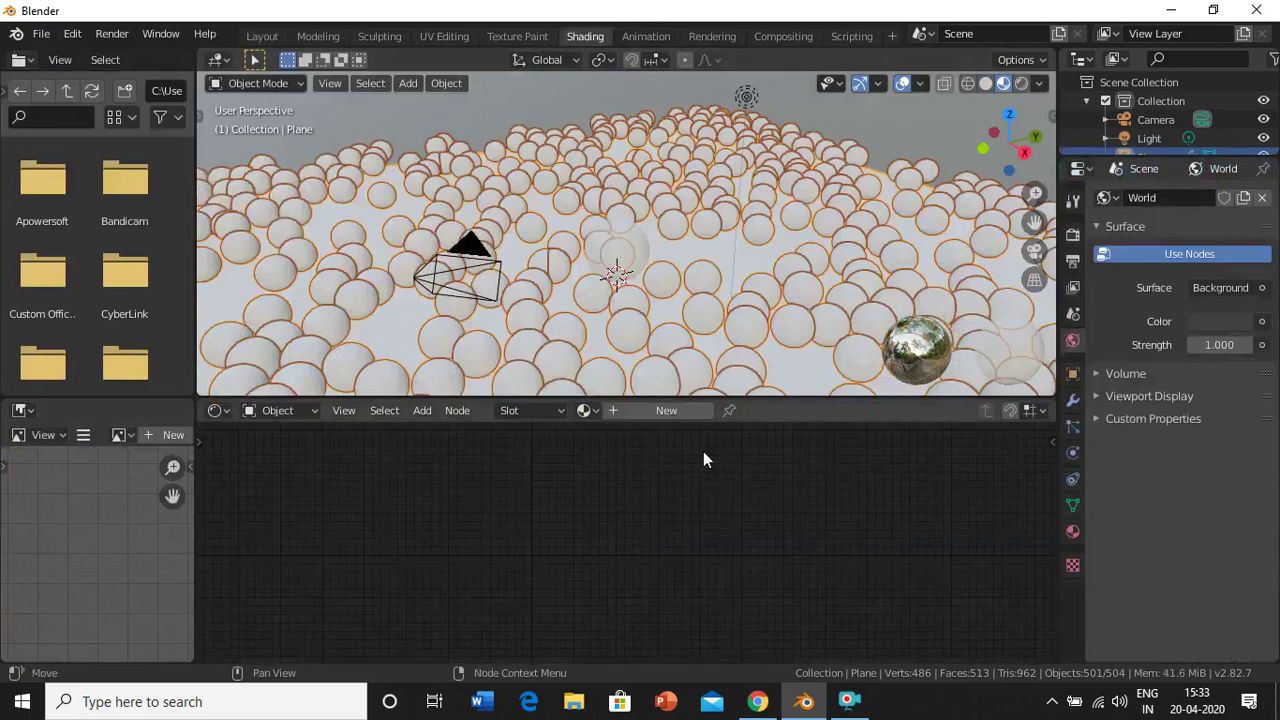
Step: Give the plane a new material, then give the Sphere its own Material.002
click(658, 412)
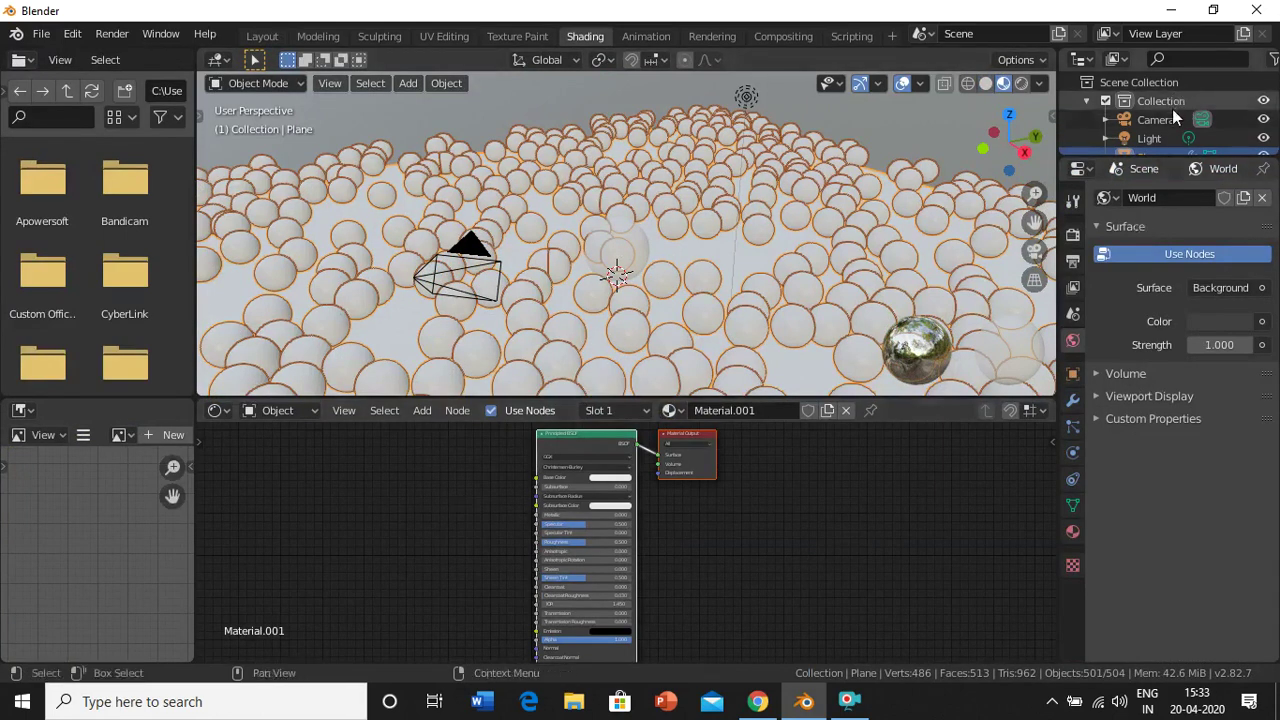
scroll(1172, 109, down, 2)
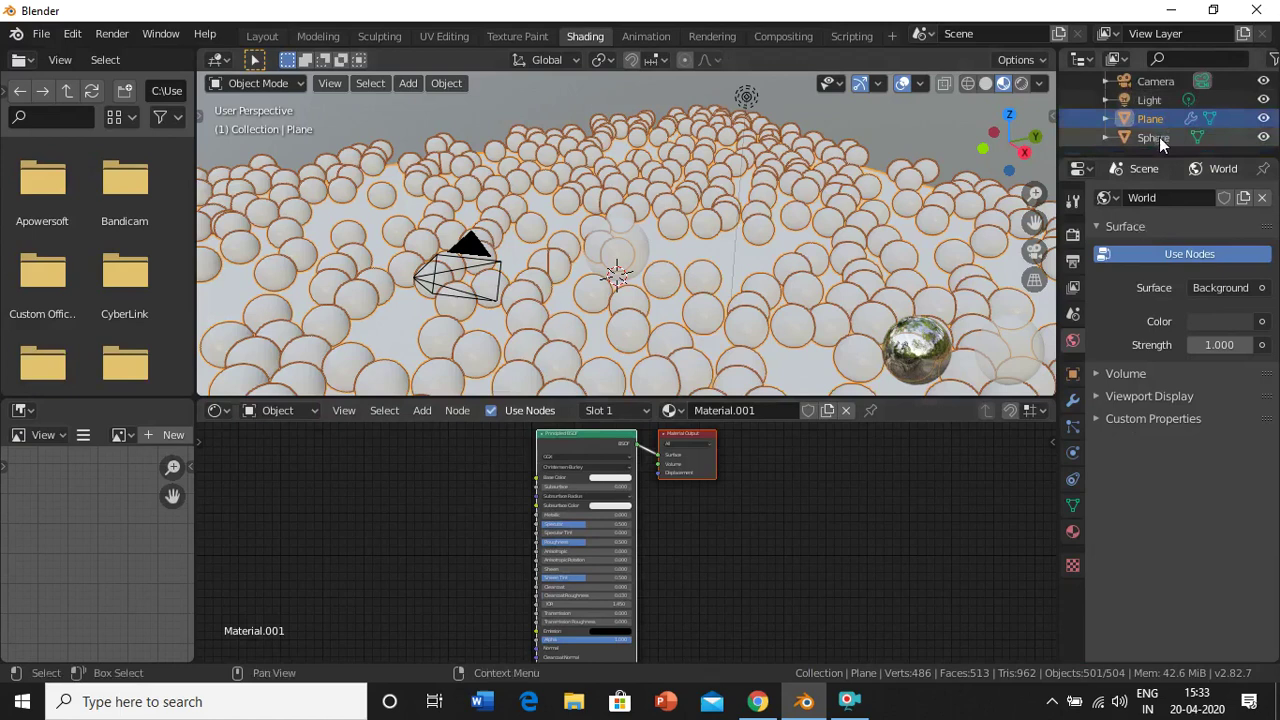
click(1159, 137)
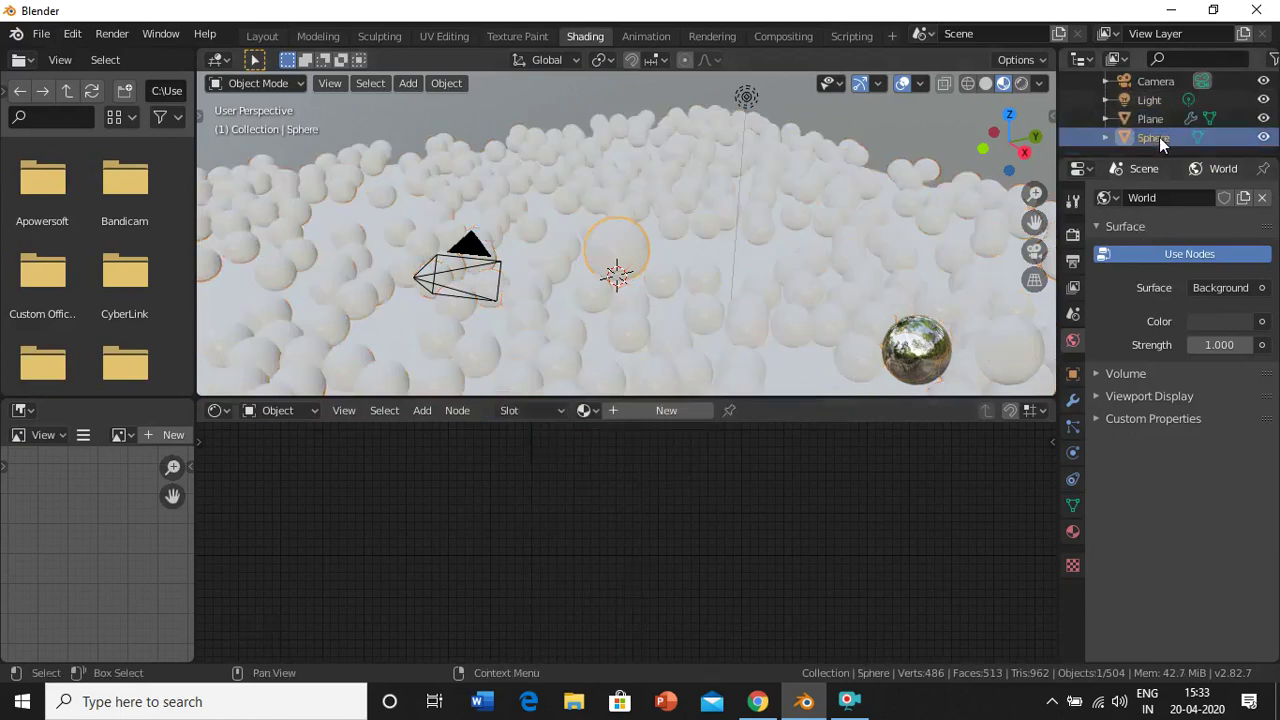
click(664, 408)
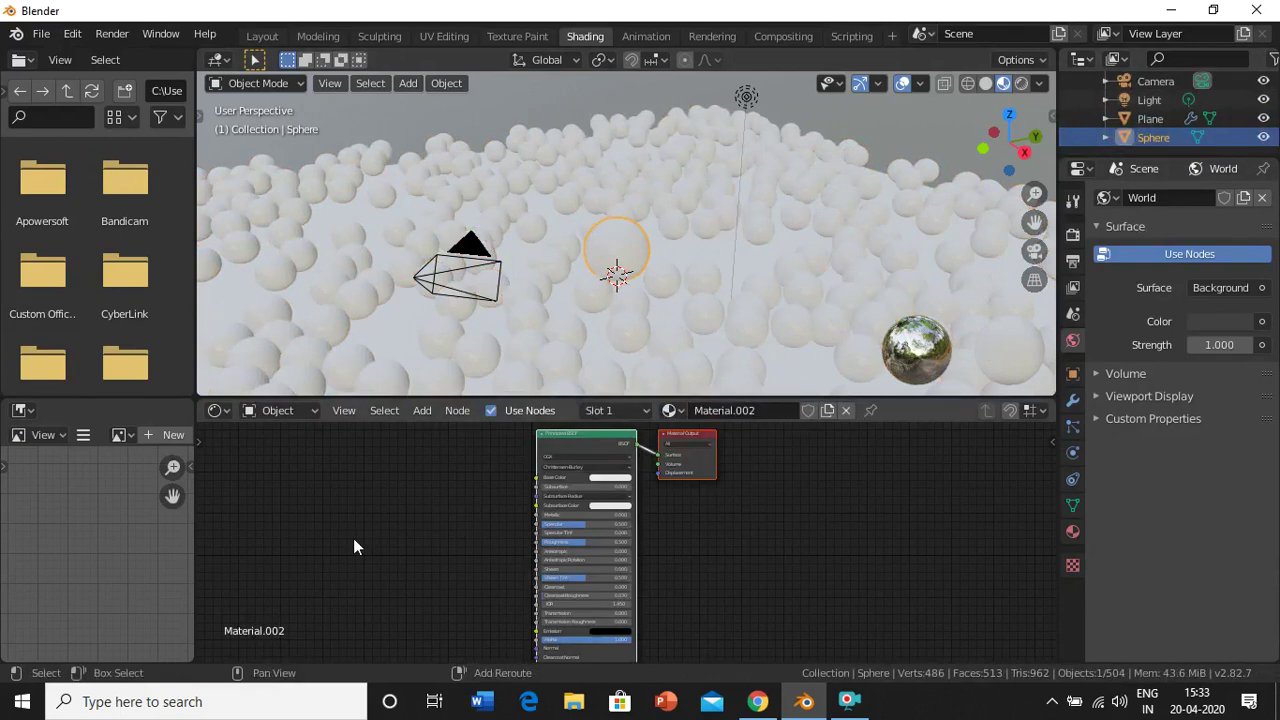
Step: Add an Object Info node and link its Random output to the Principled BSDF Base Color
key(shift+a)
mouse_move(300, 490)
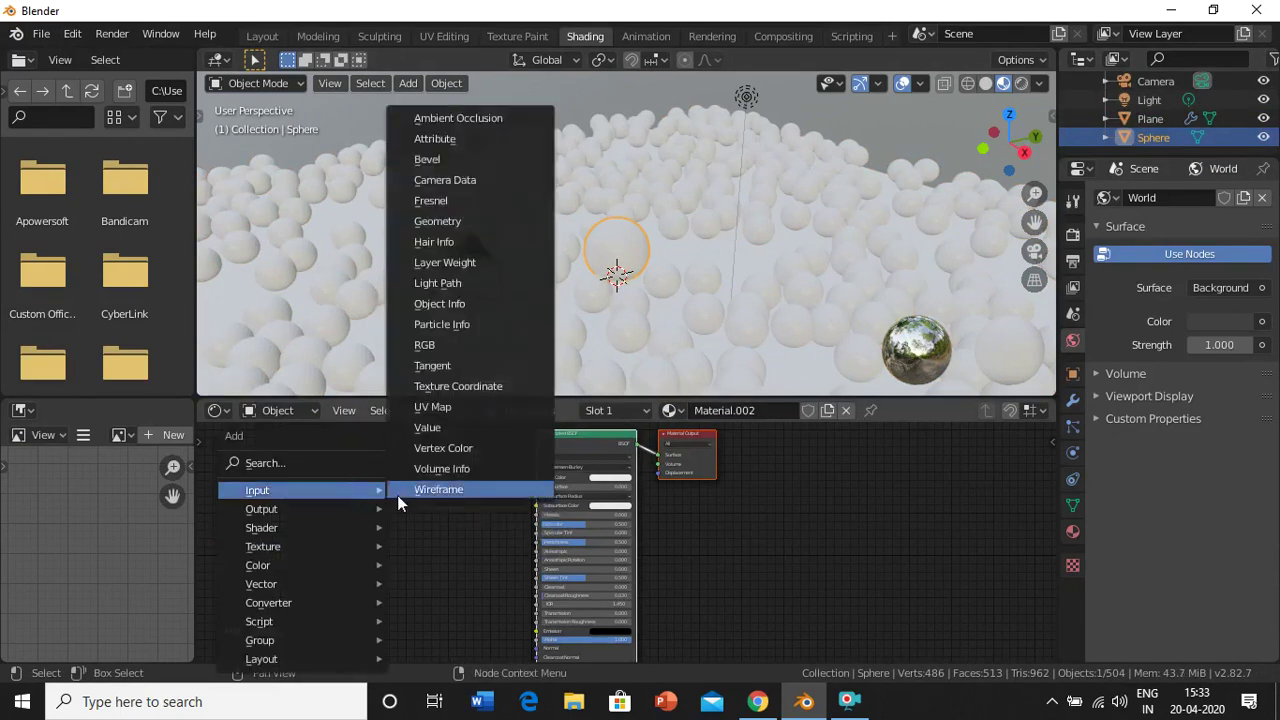
click(504, 307)
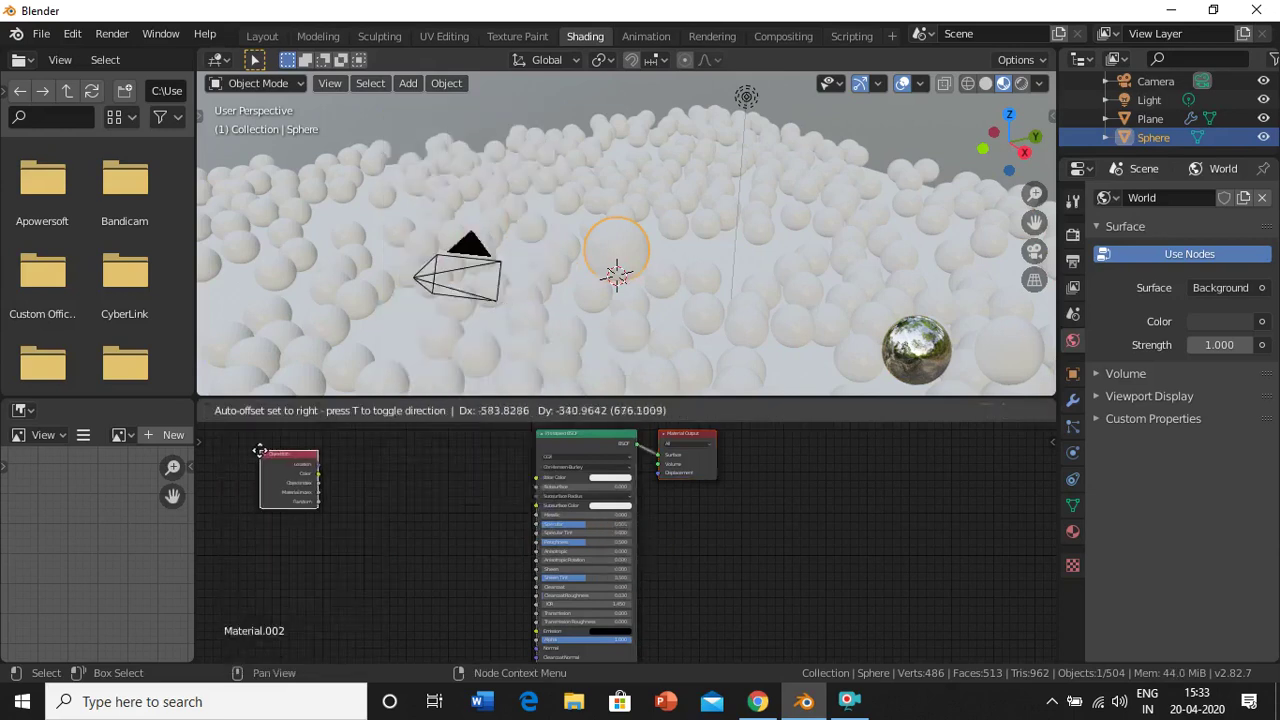
click(312, 511)
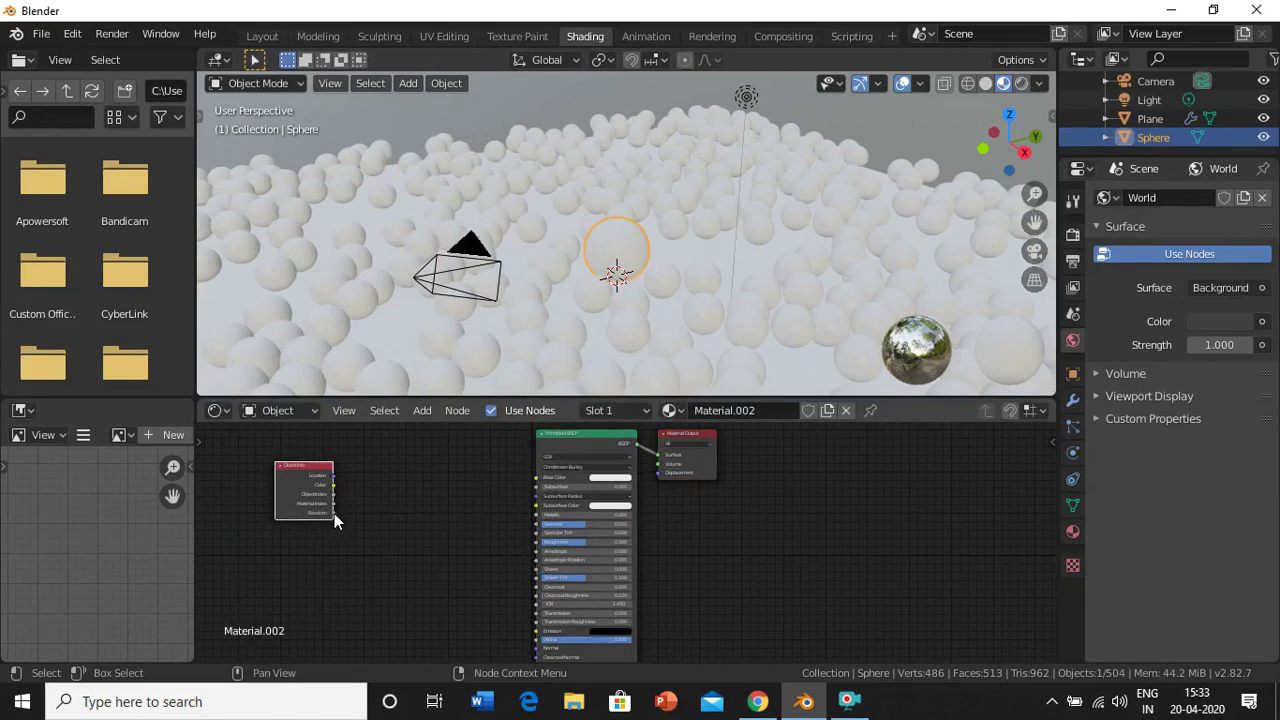
drag(334, 513, 379, 508)
drag(482, 485, 545, 477)
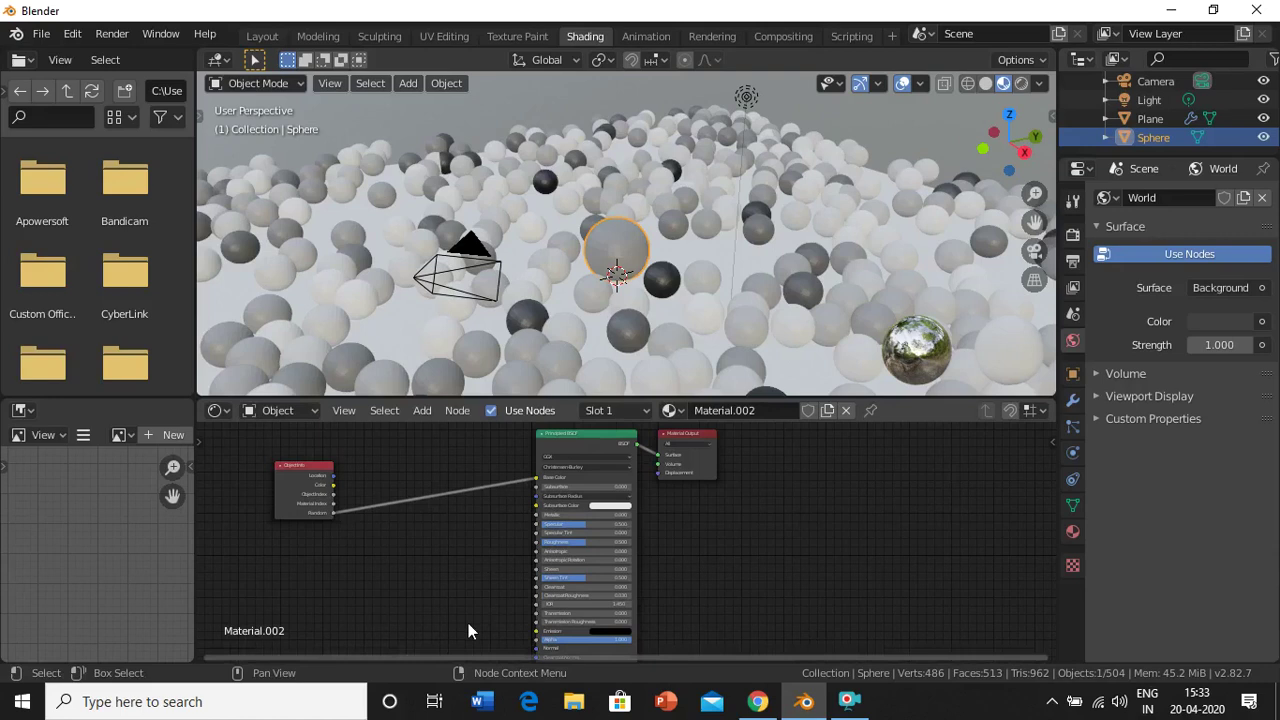
Step: Add a ColorRamp converter node to the sphere's shader tree
key(shift+a)
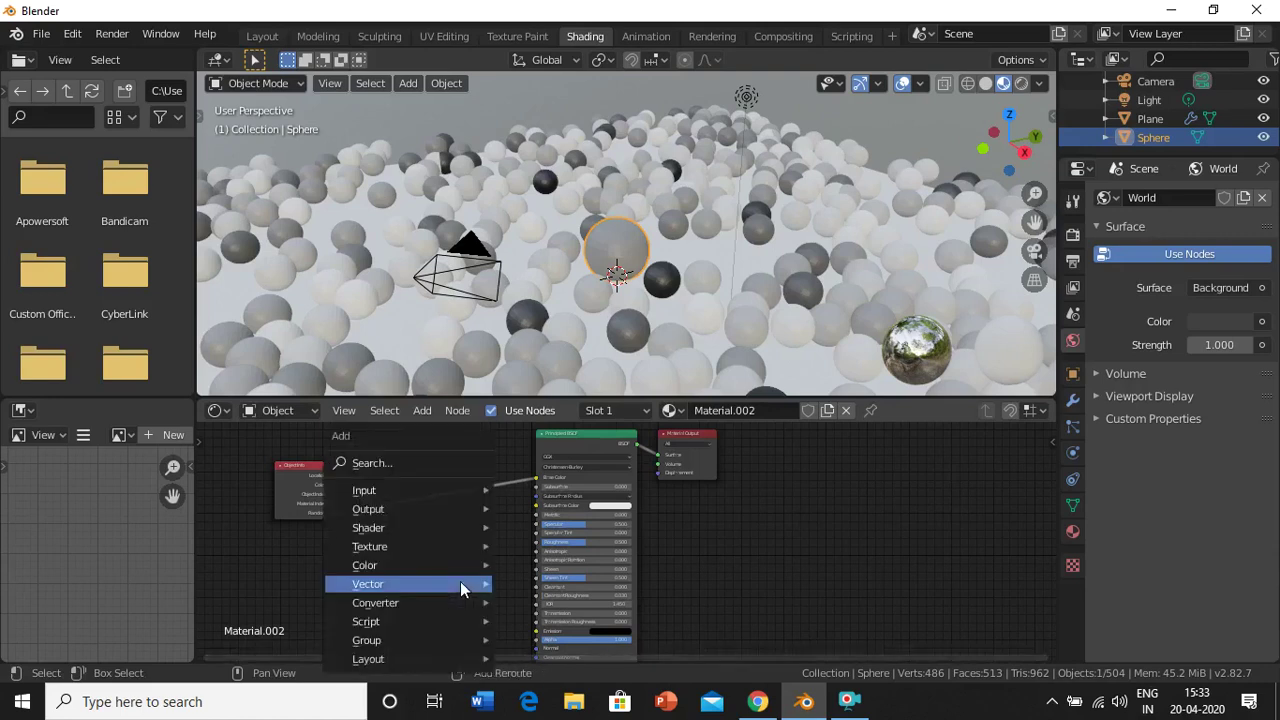
mouse_move(375, 603)
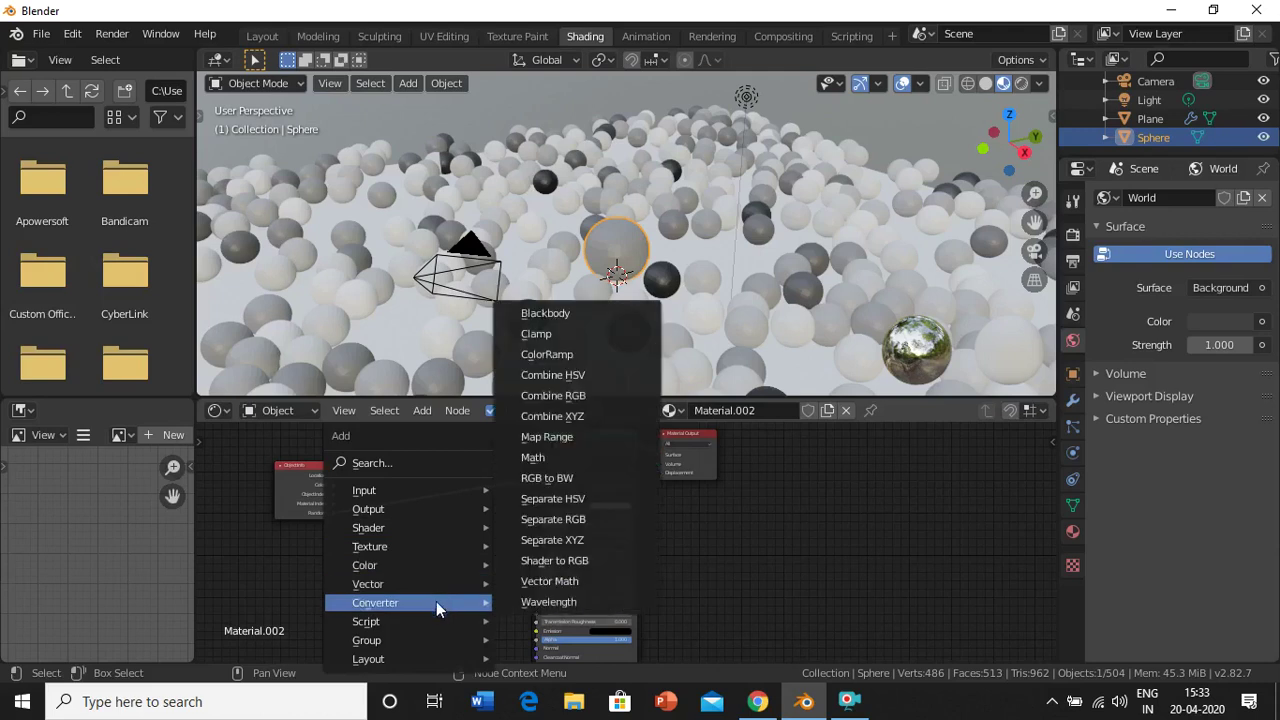
click(585, 356)
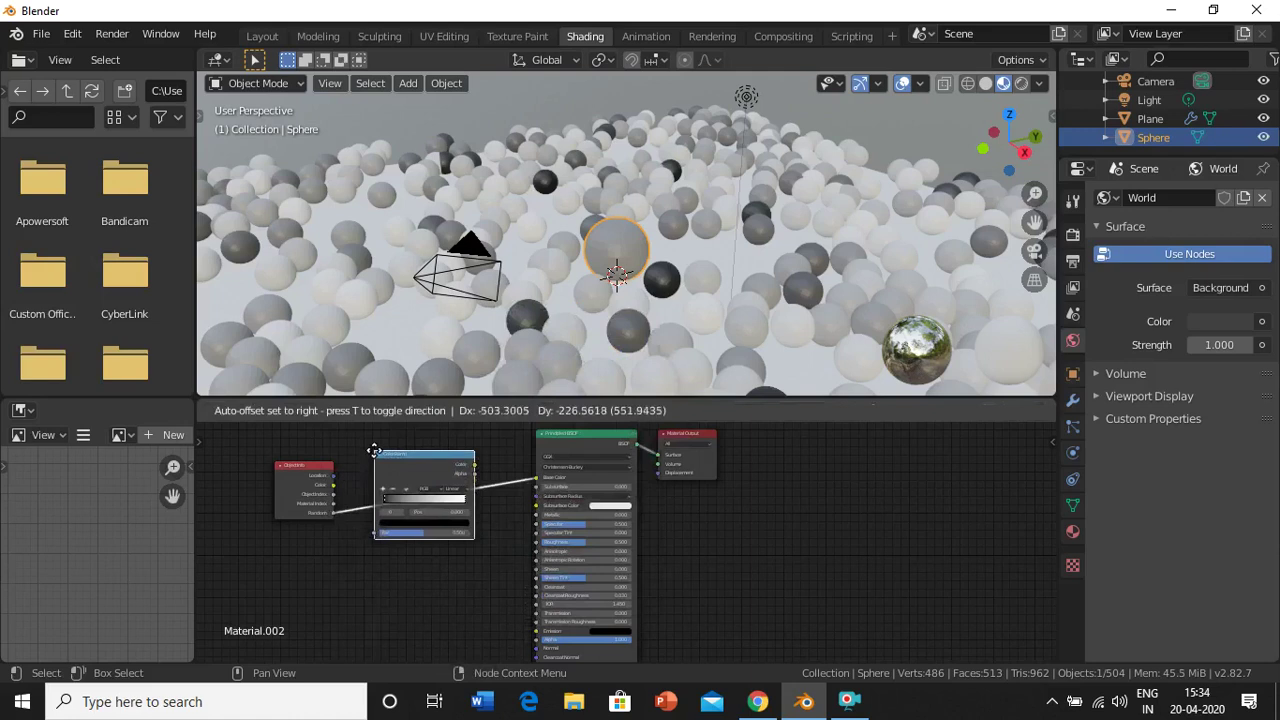
Step: Insert the ColorRamp between Object Info and the shader, and add a blue colour stop
click(374, 450)
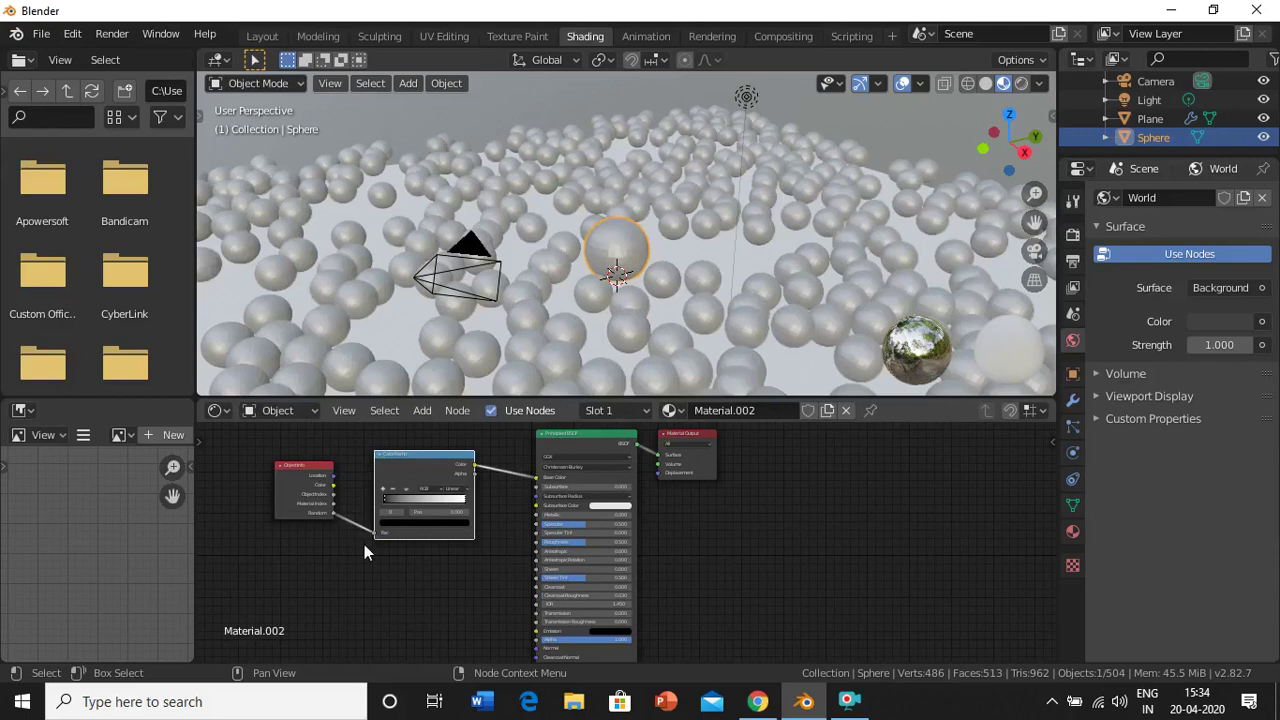
drag(361, 526, 375, 532)
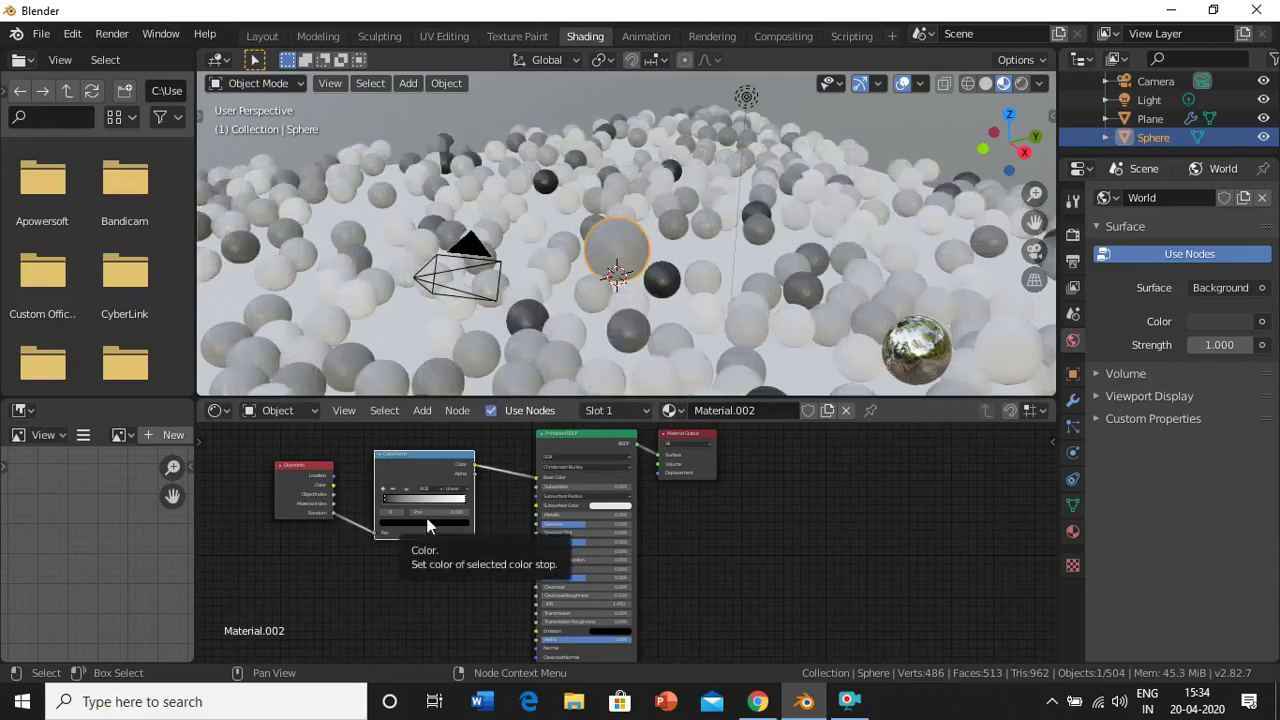
click(382, 489)
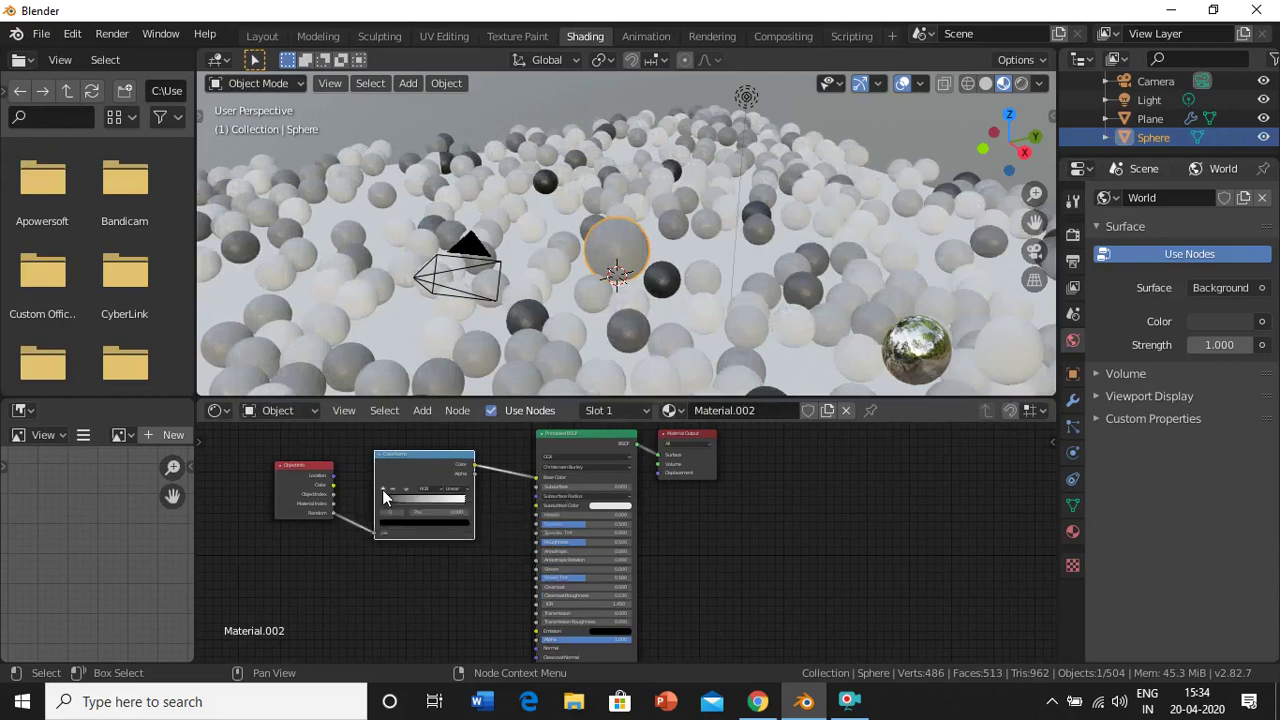
drag(435, 500, 397, 503)
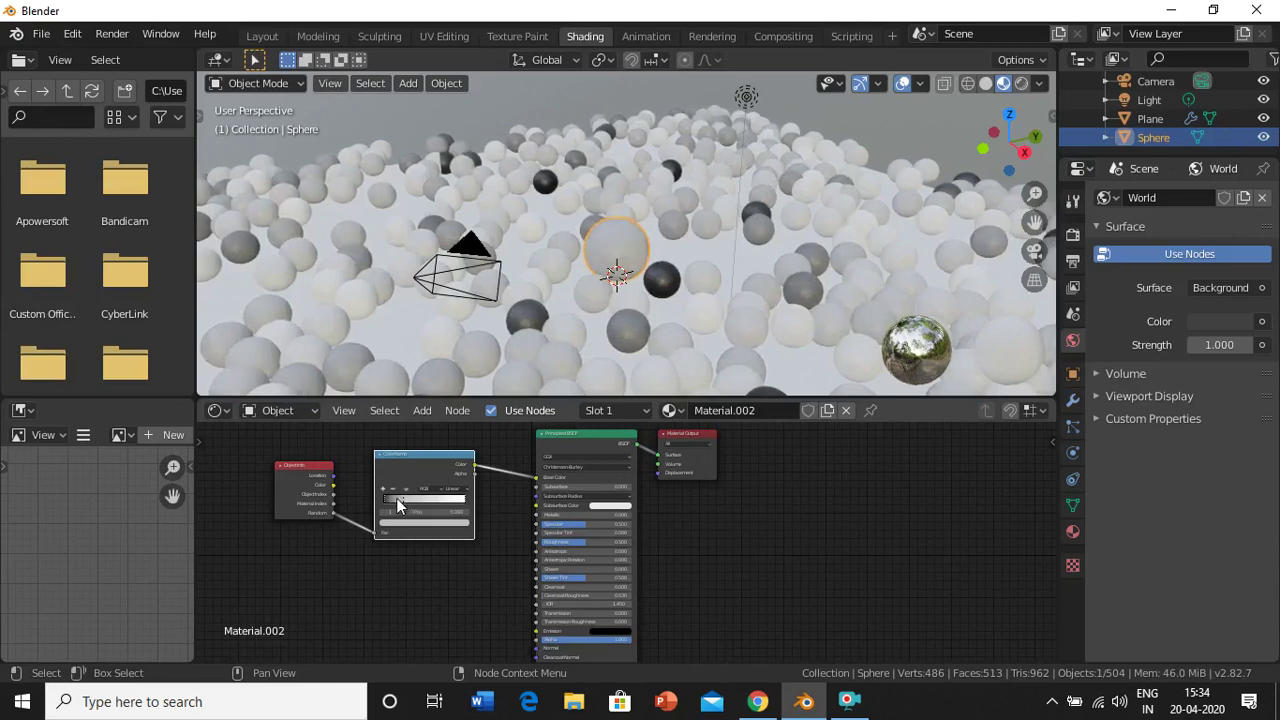
click(398, 524)
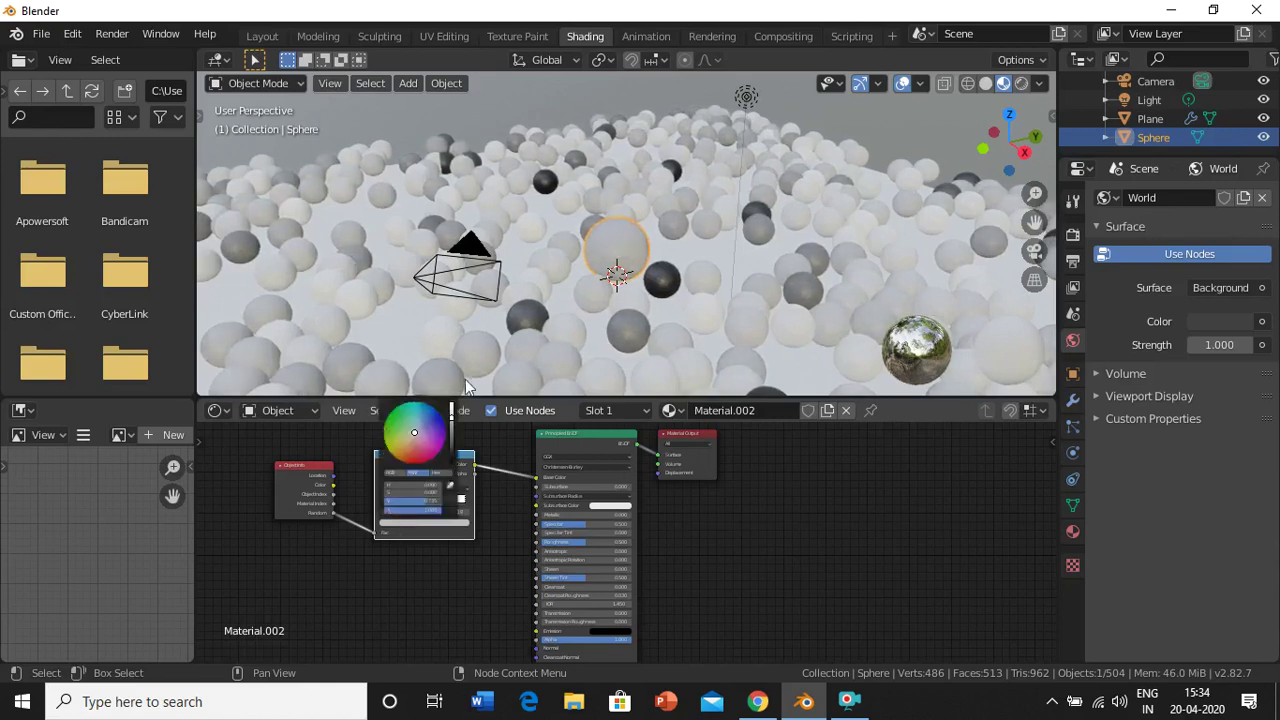
click(441, 416)
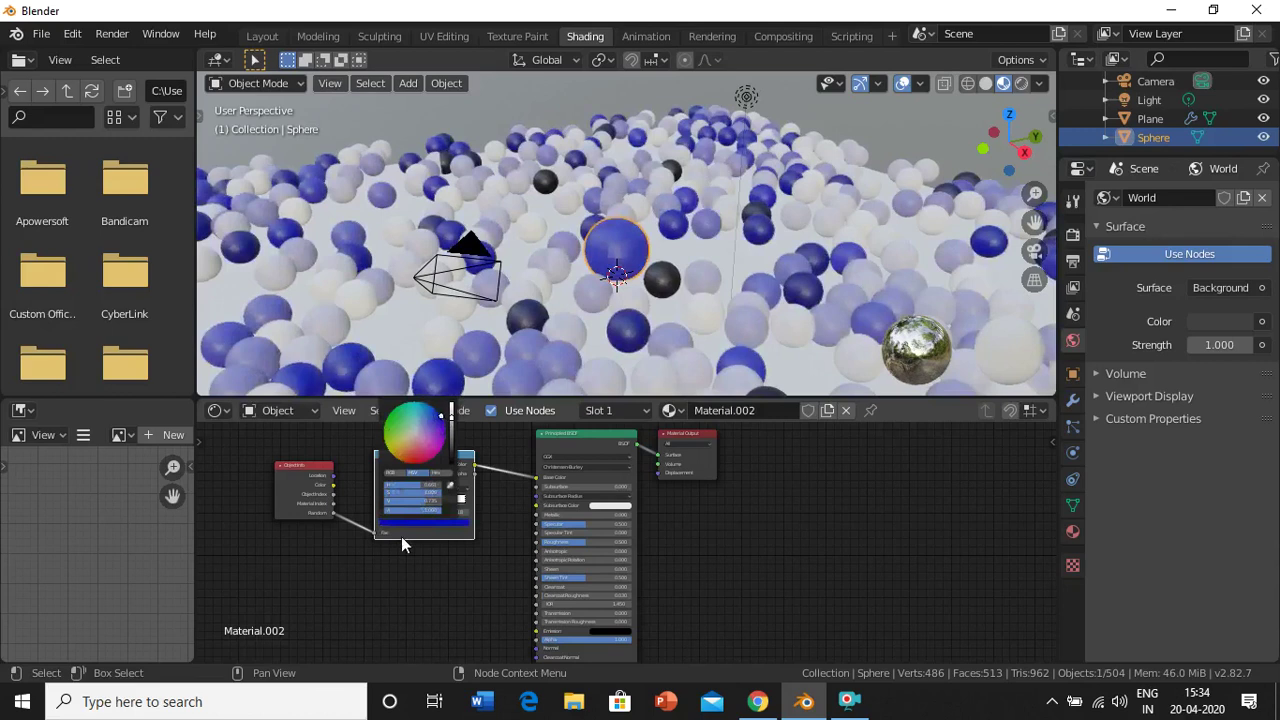
click(401, 536)
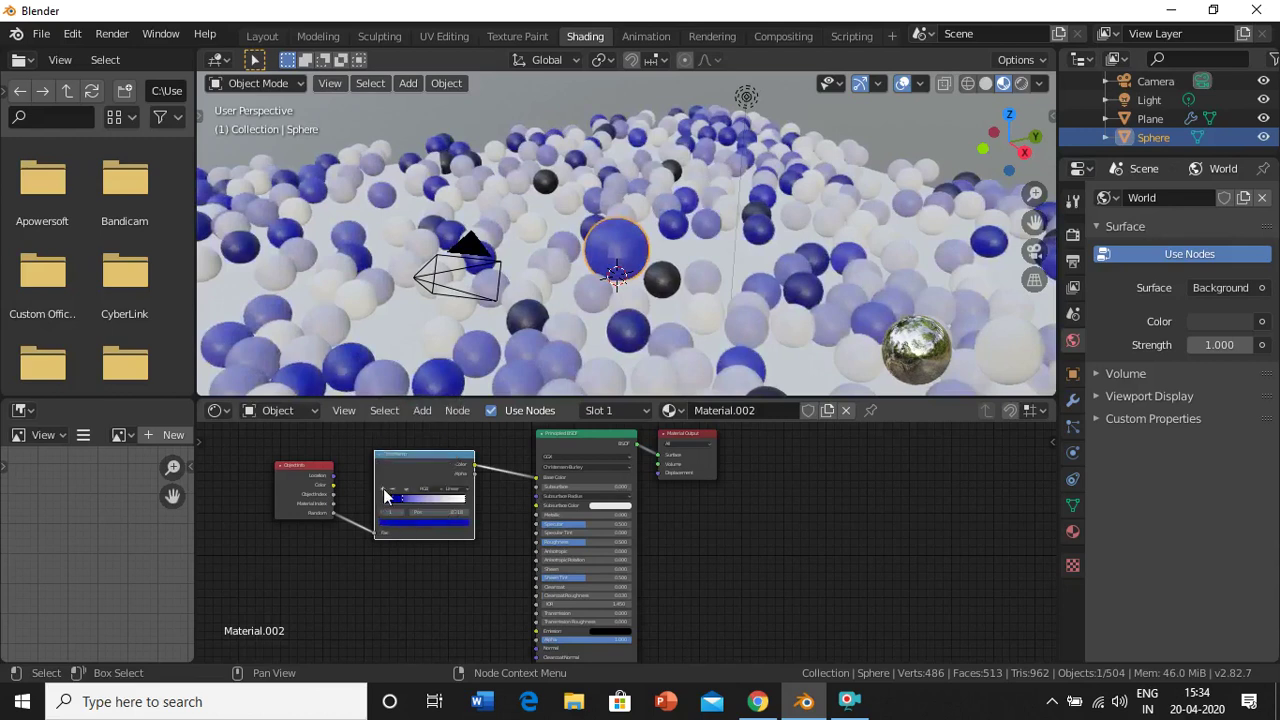
mouse_move(383, 488)
mouse_down()
mouse_move(403, 507)
mouse_move(429, 500)
mouse_up()
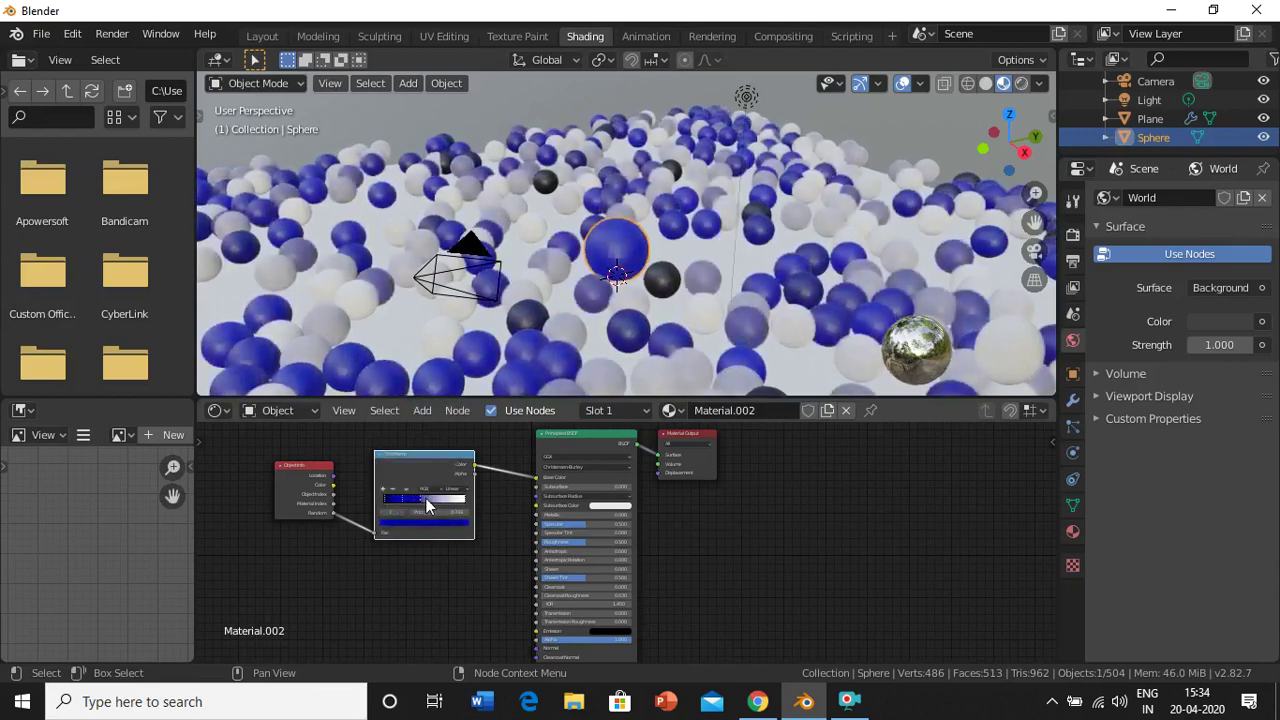
Step: Colour the remaining ramp stops red and dark brown
click(421, 523)
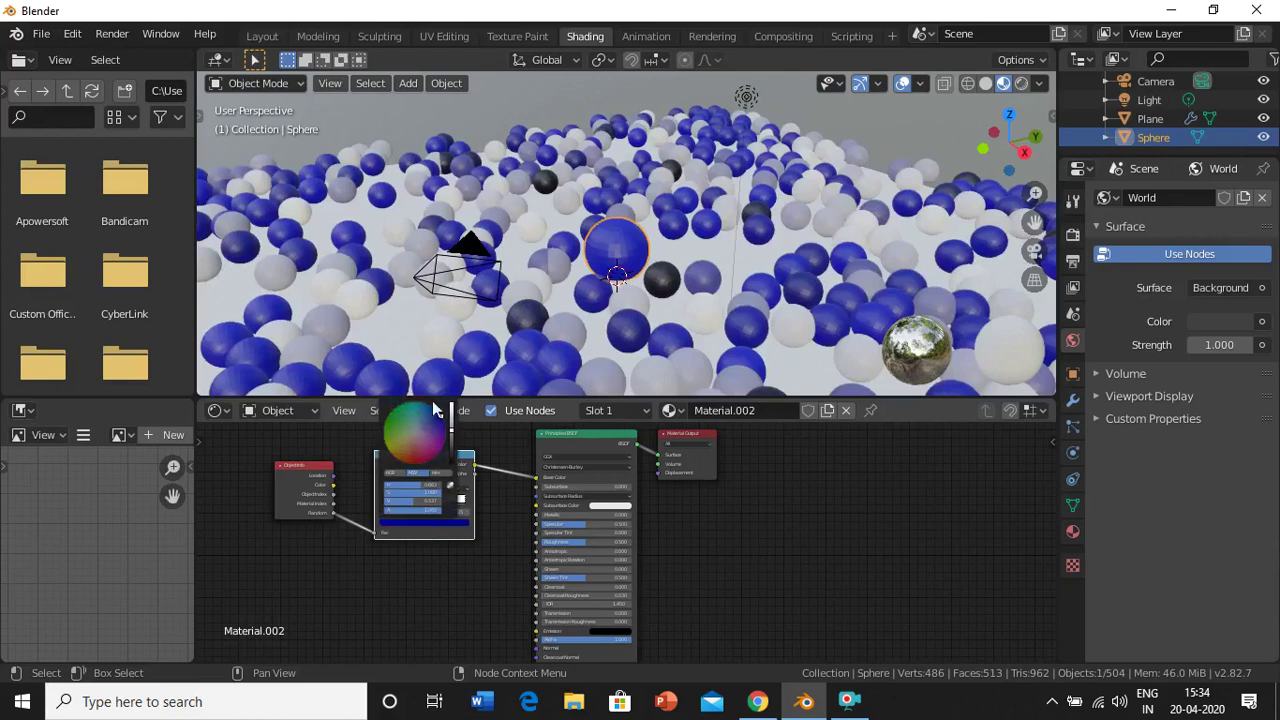
drag(445, 420, 413, 463)
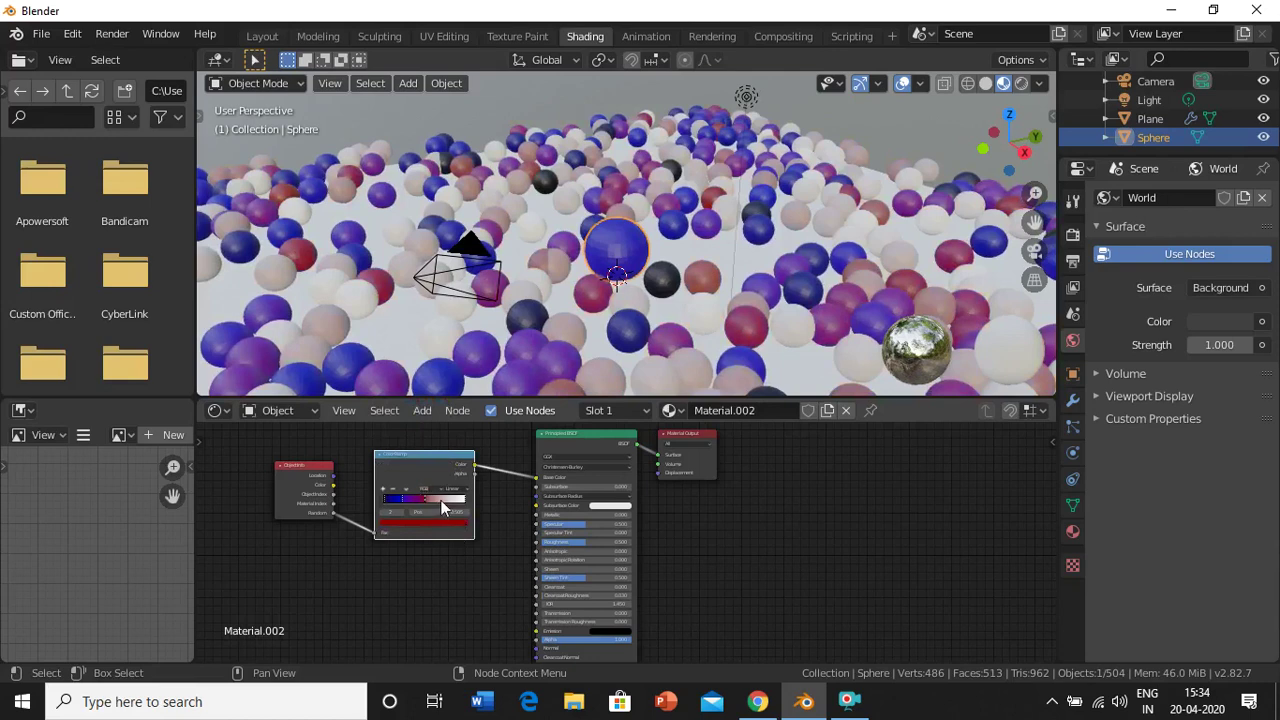
mouse_move(437, 500)
mouse_down()
mouse_move(399, 494)
mouse_move(450, 507)
mouse_up()
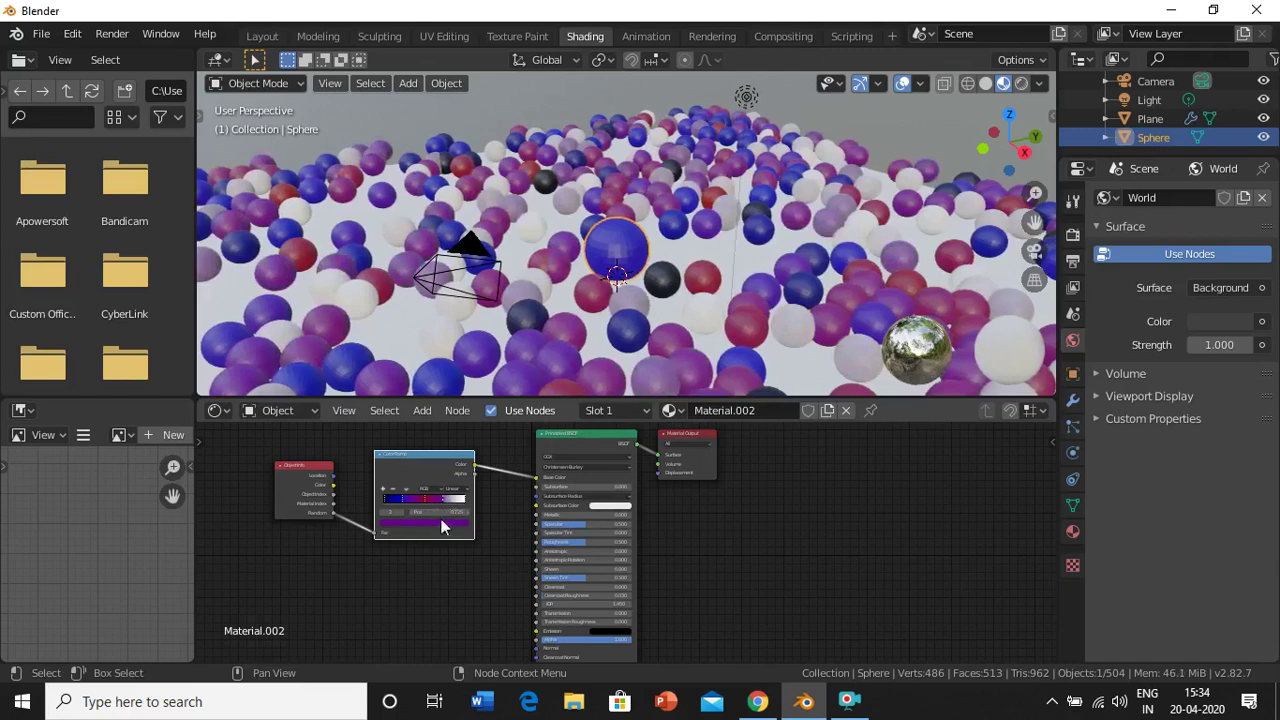
click(439, 518)
click(405, 439)
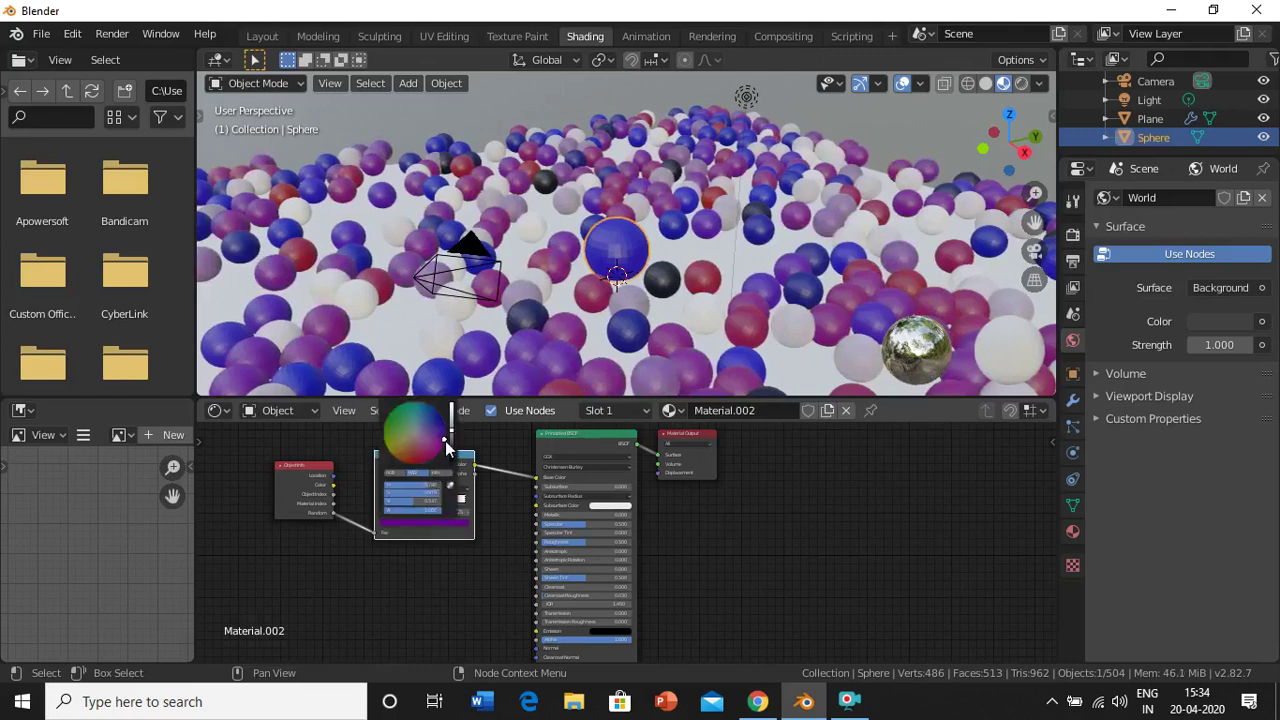
drag(405, 439, 390, 455)
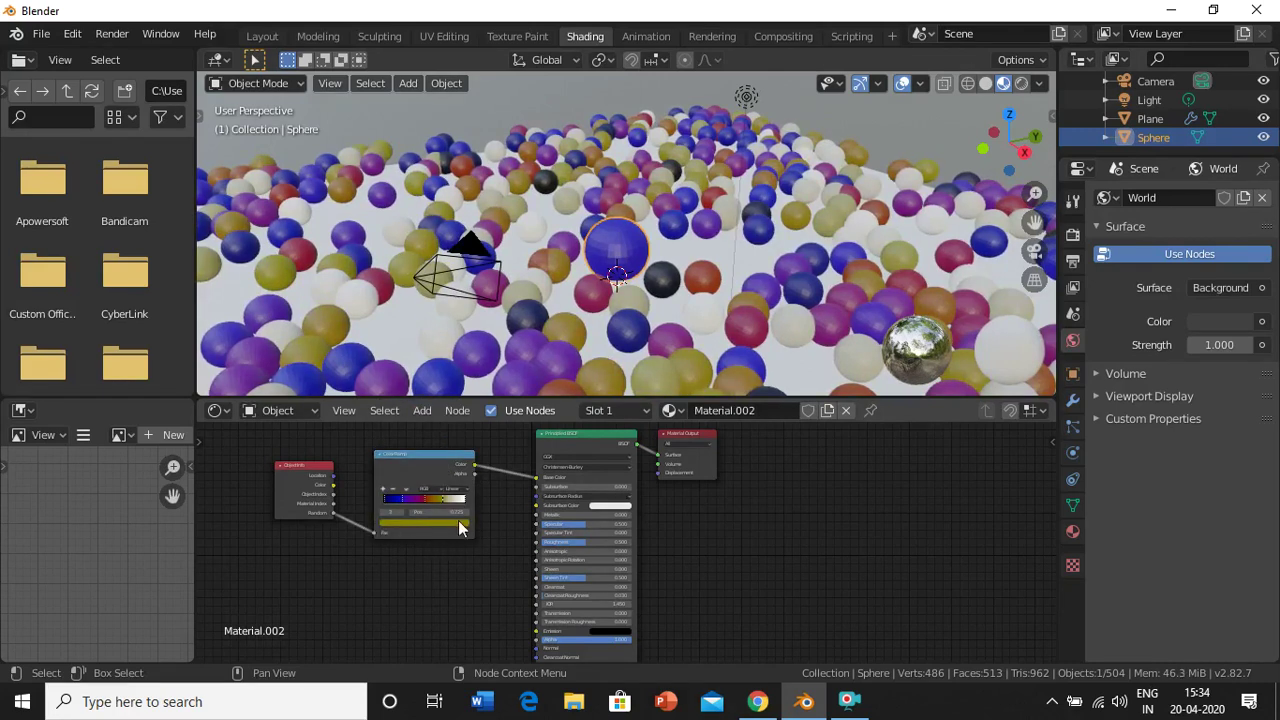
click(459, 521)
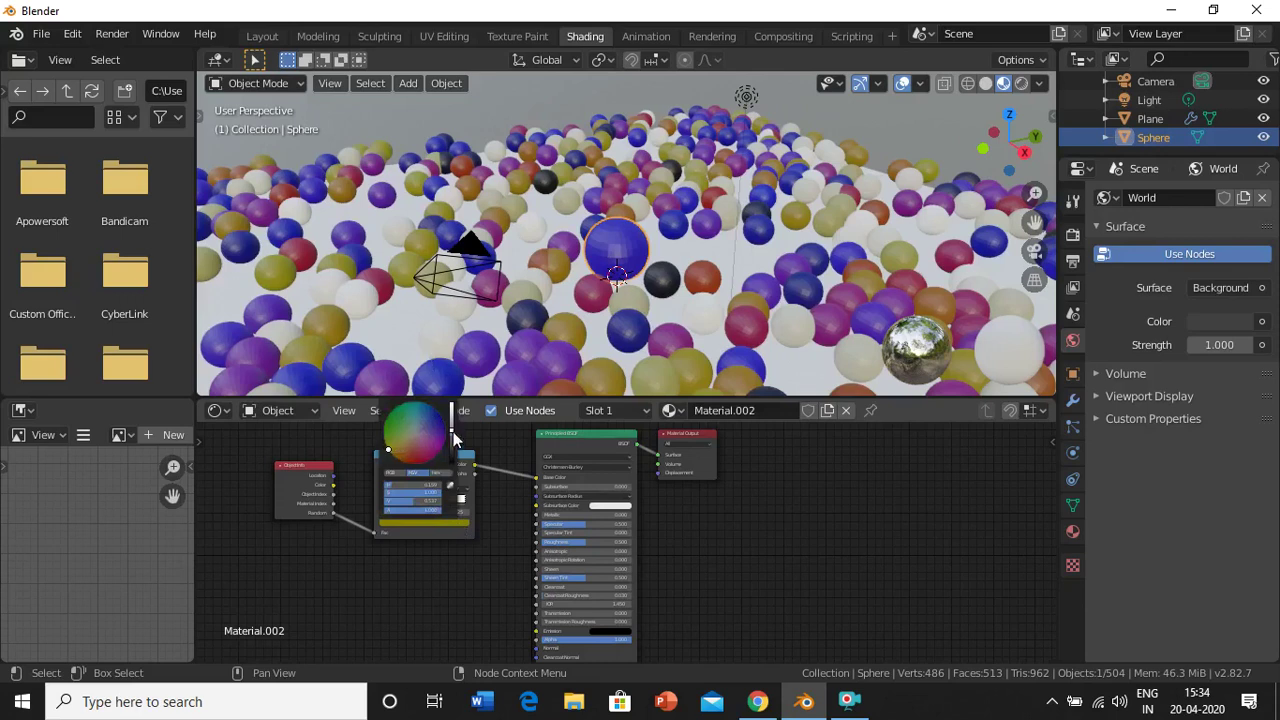
drag(453, 438, 451, 458)
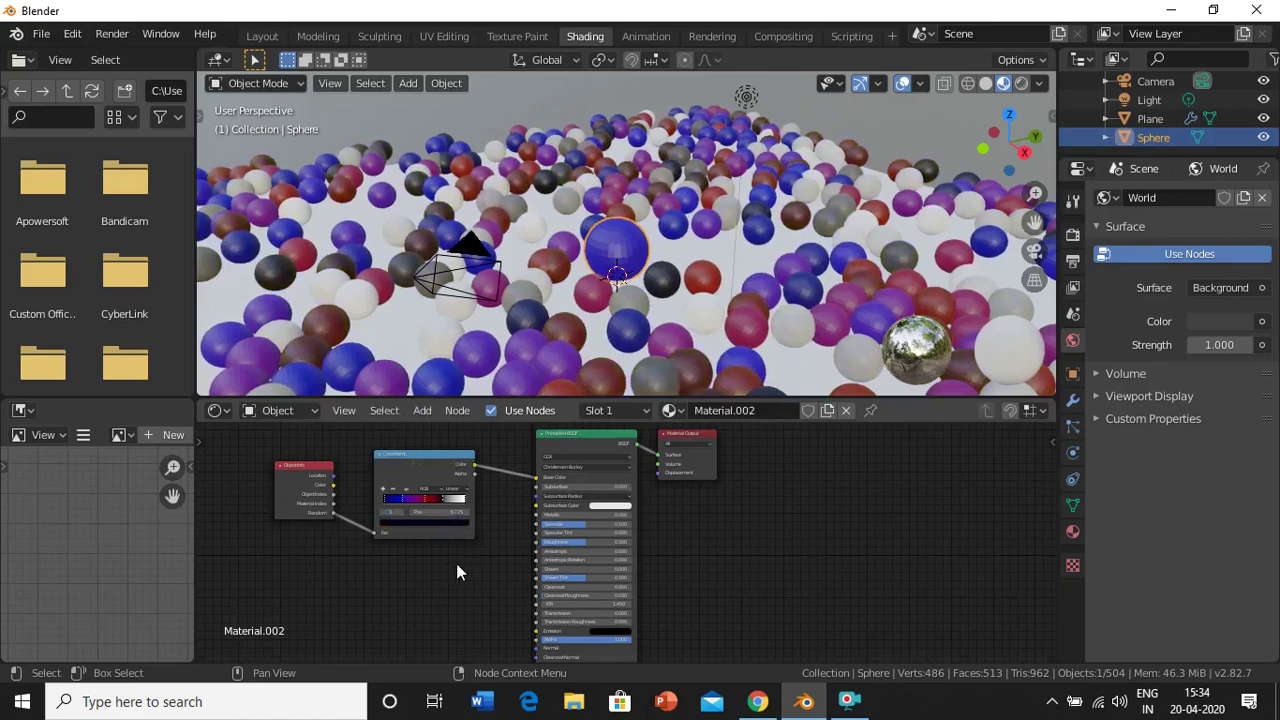
Step: Switch the ColorRamp interpolation to Constant for flat sphere colours
click(465, 489)
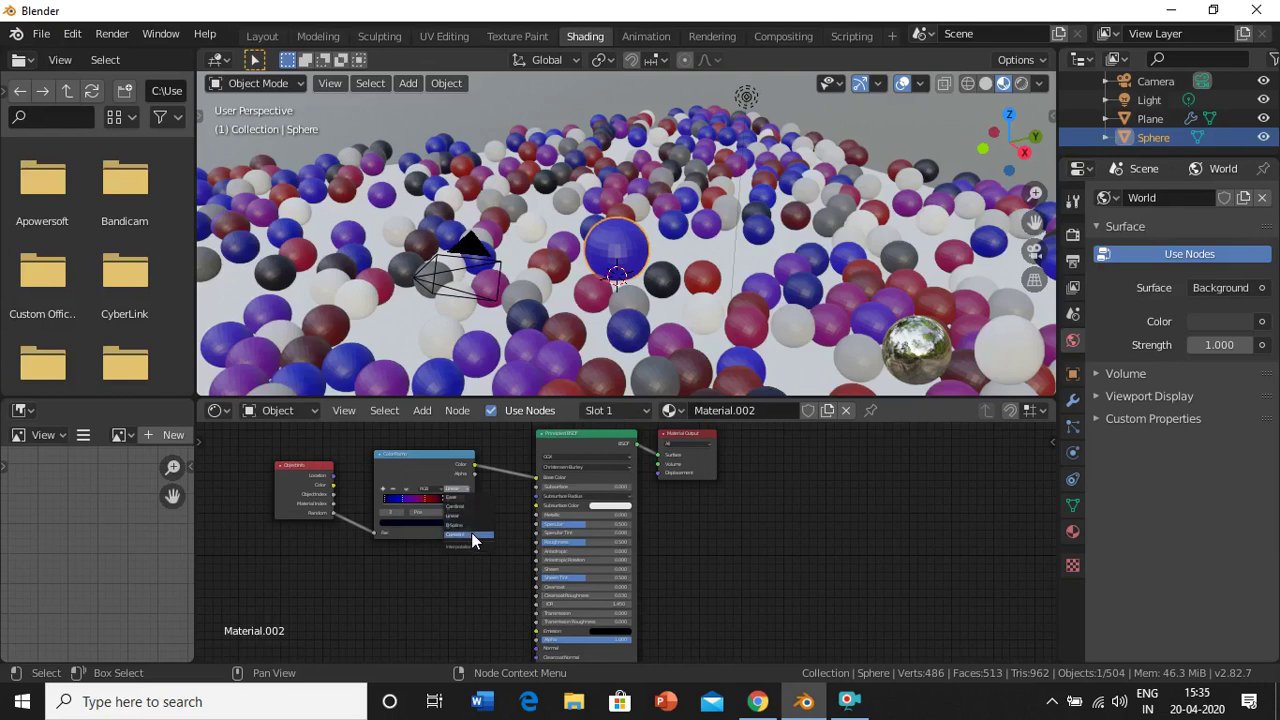
click(472, 534)
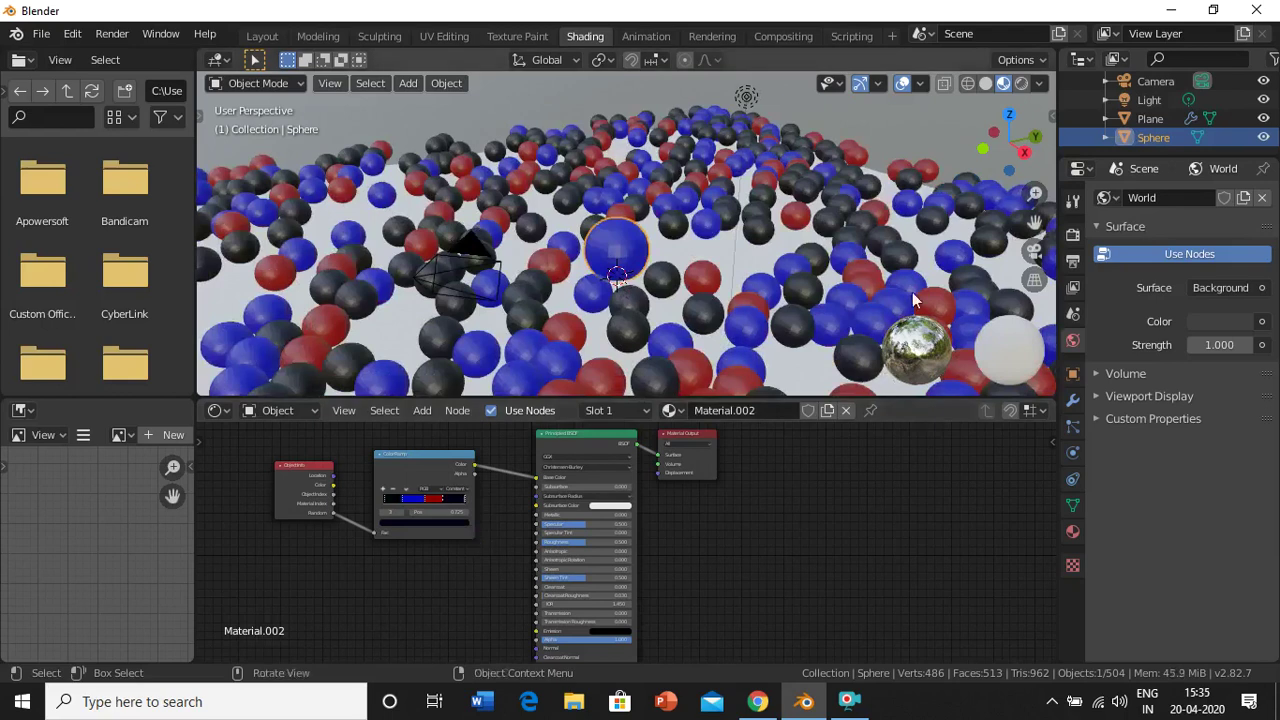
Step: Recolour the black ColorRamp stop to green, passing through blue and yellow
scroll(766, 269, down, 5)
scroll(765, 269, down, 2)
scroll(765, 269, up, 2)
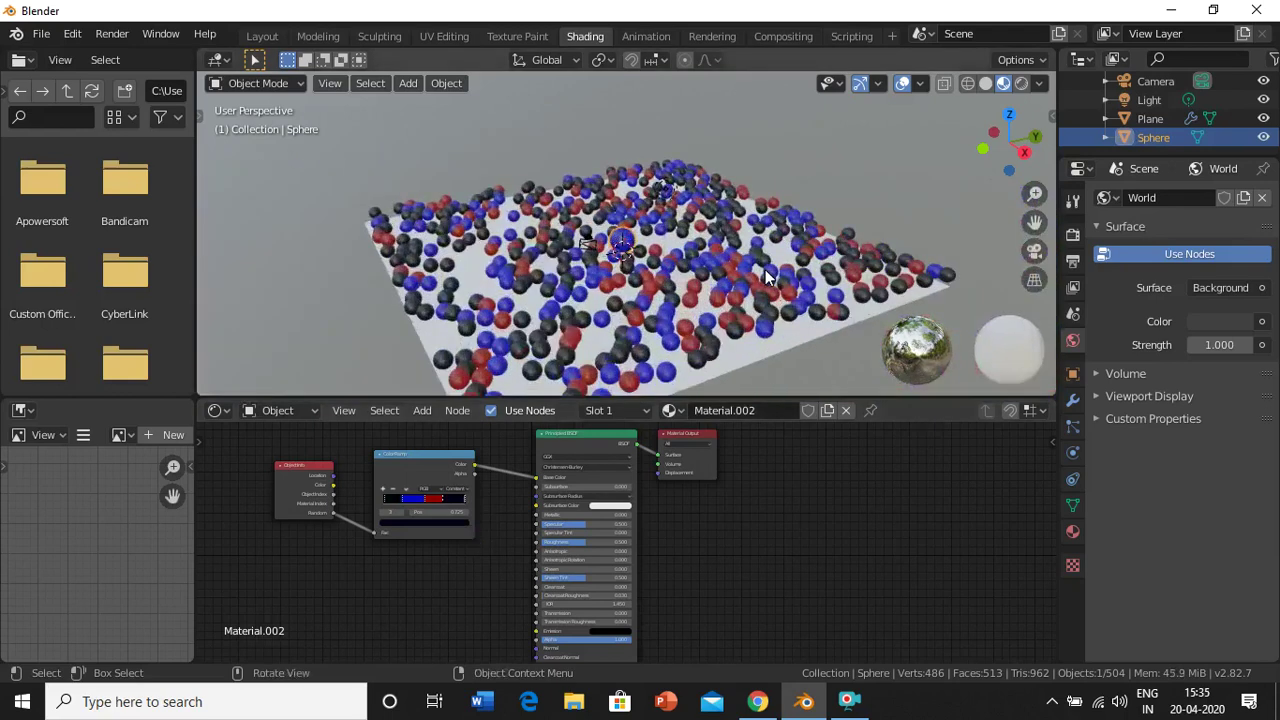
scroll(765, 269, up, 1)
scroll(765, 269, down, 1)
click(437, 518)
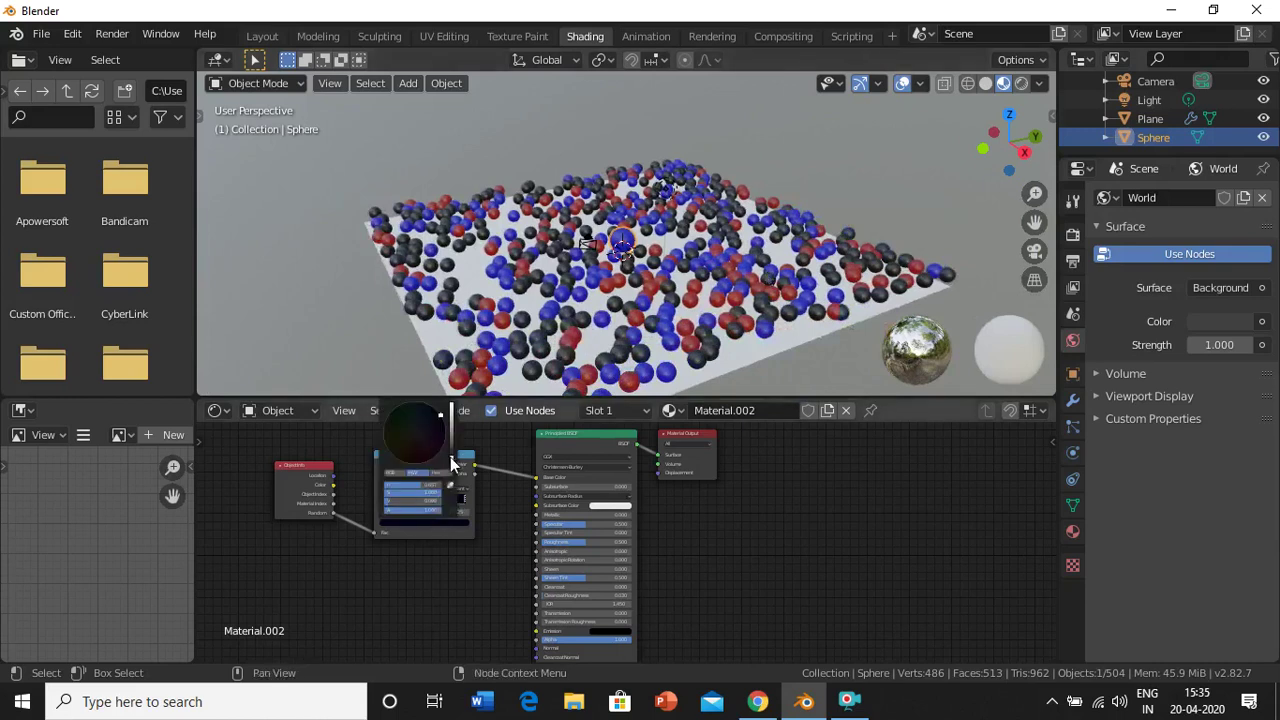
drag(451, 462, 451, 412)
click(389, 440)
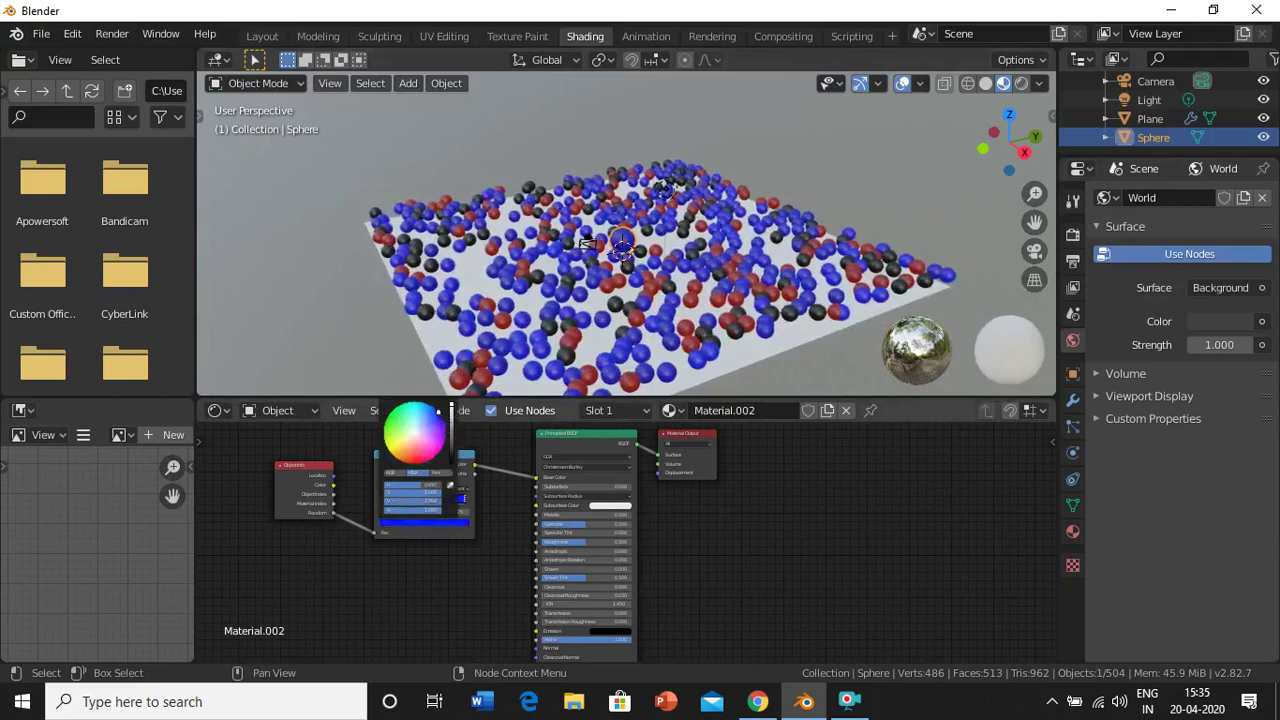
click(386, 445)
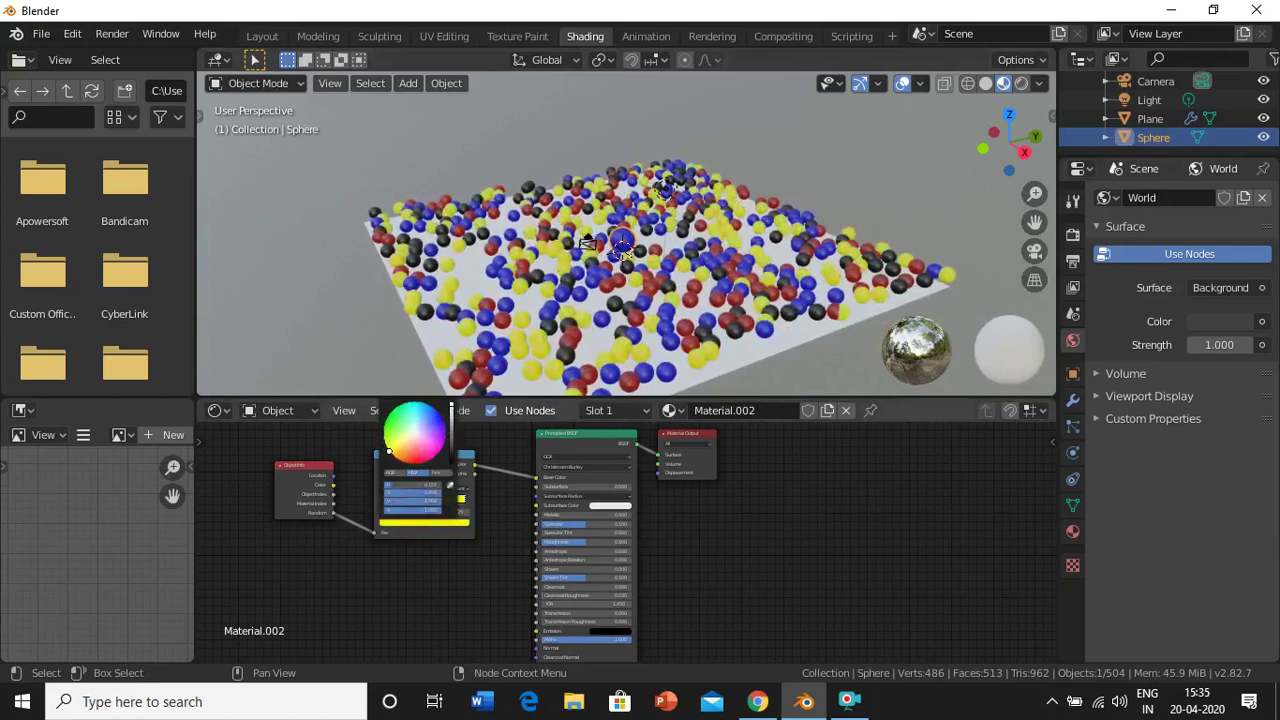
click(391, 414)
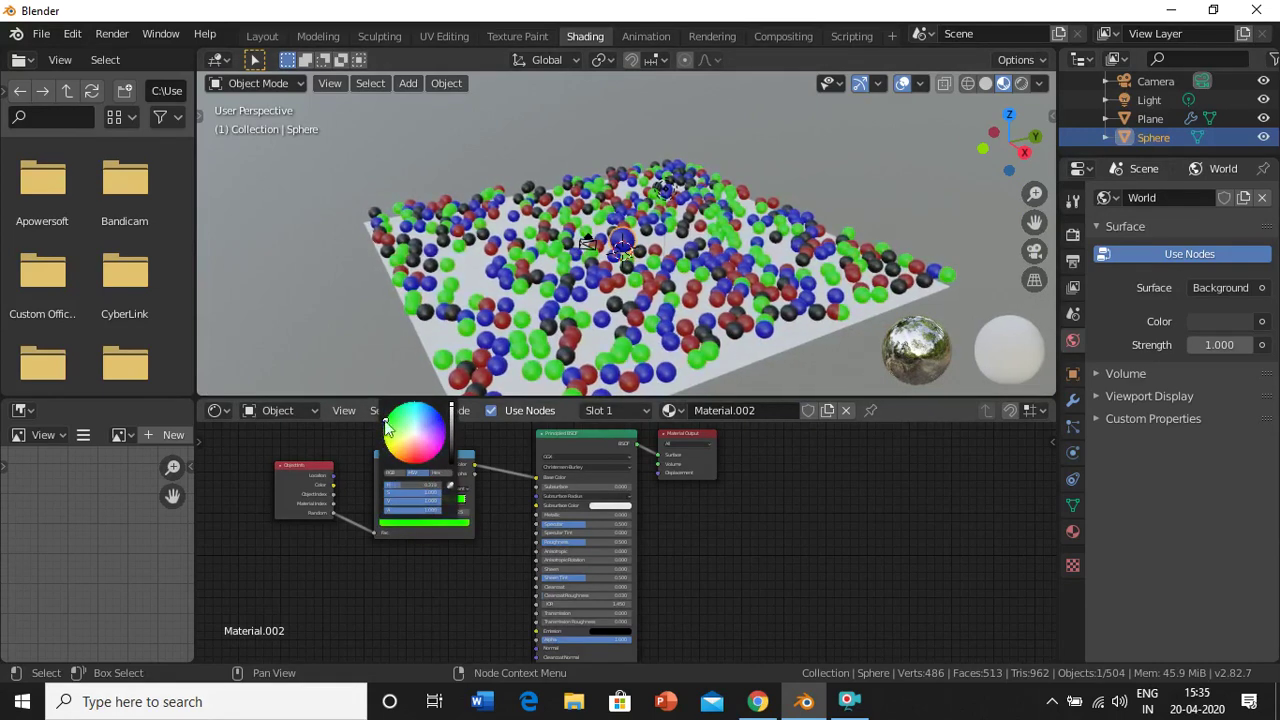
Step: Recolour the blue ColorRamp stop to yellow-green, passing through yellow and orange
click(390, 498)
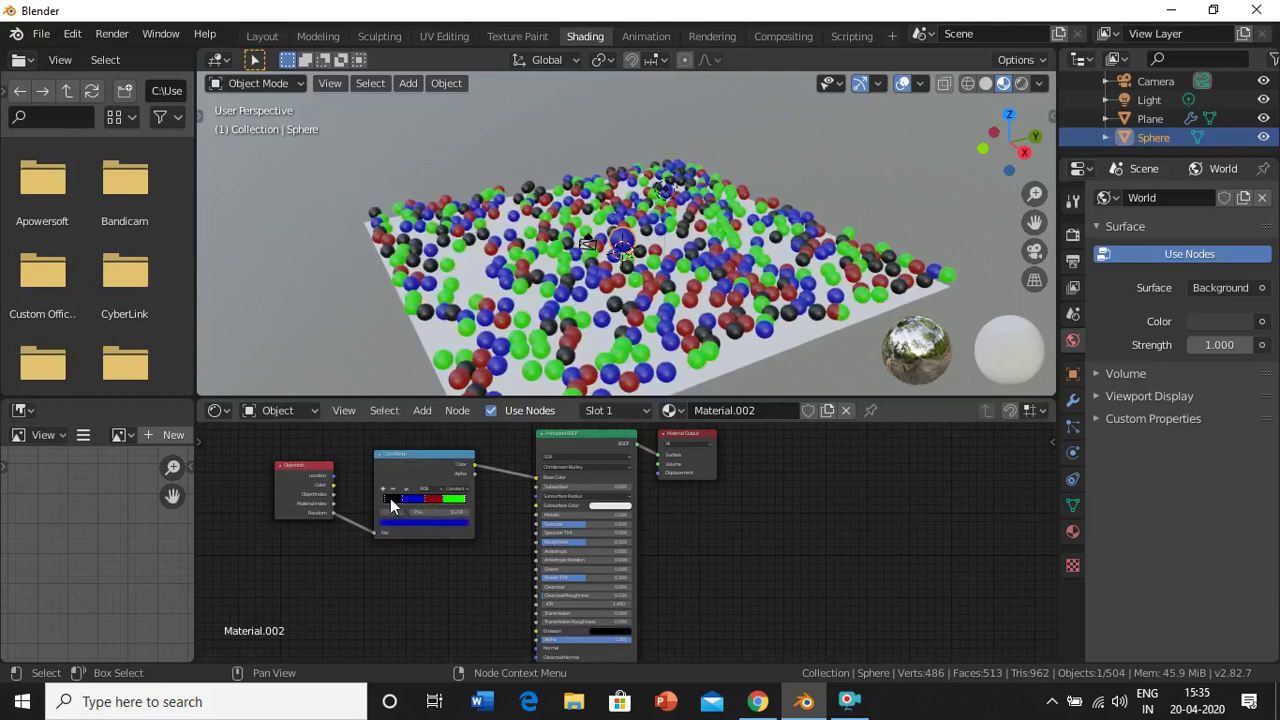
click(401, 524)
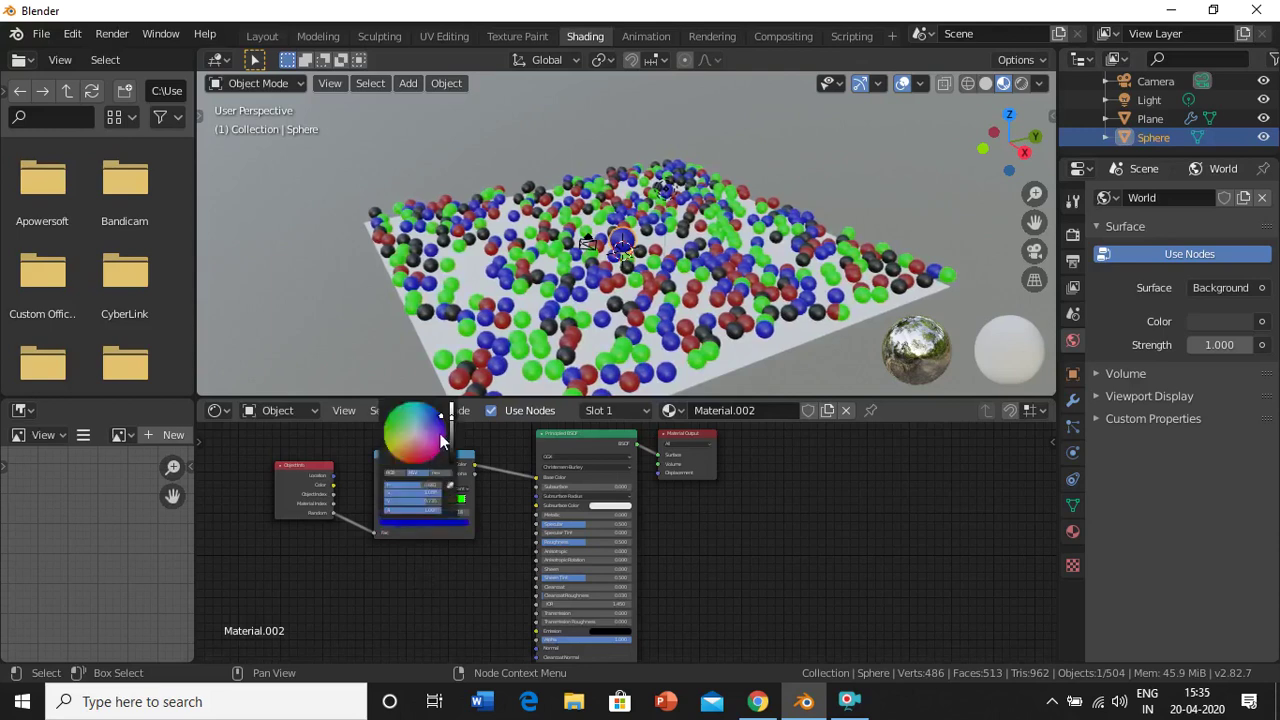
click(399, 434)
drag(399, 434, 389, 451)
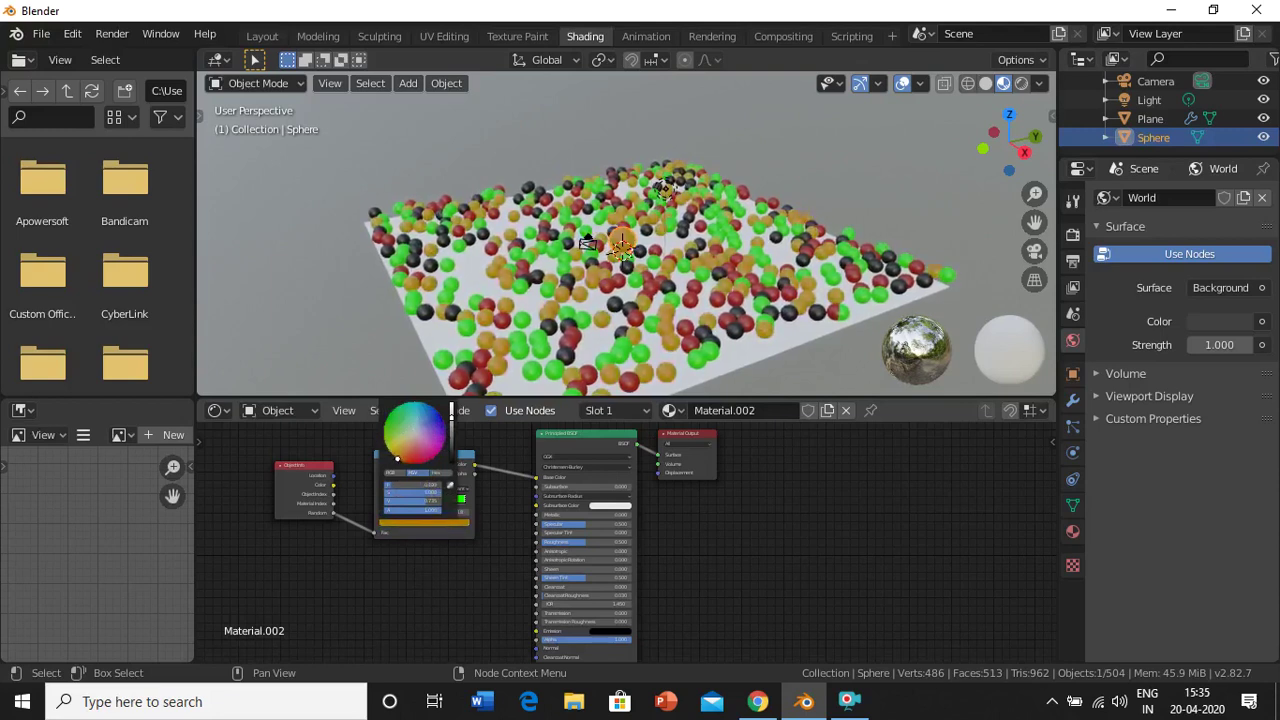
drag(389, 451, 394, 463)
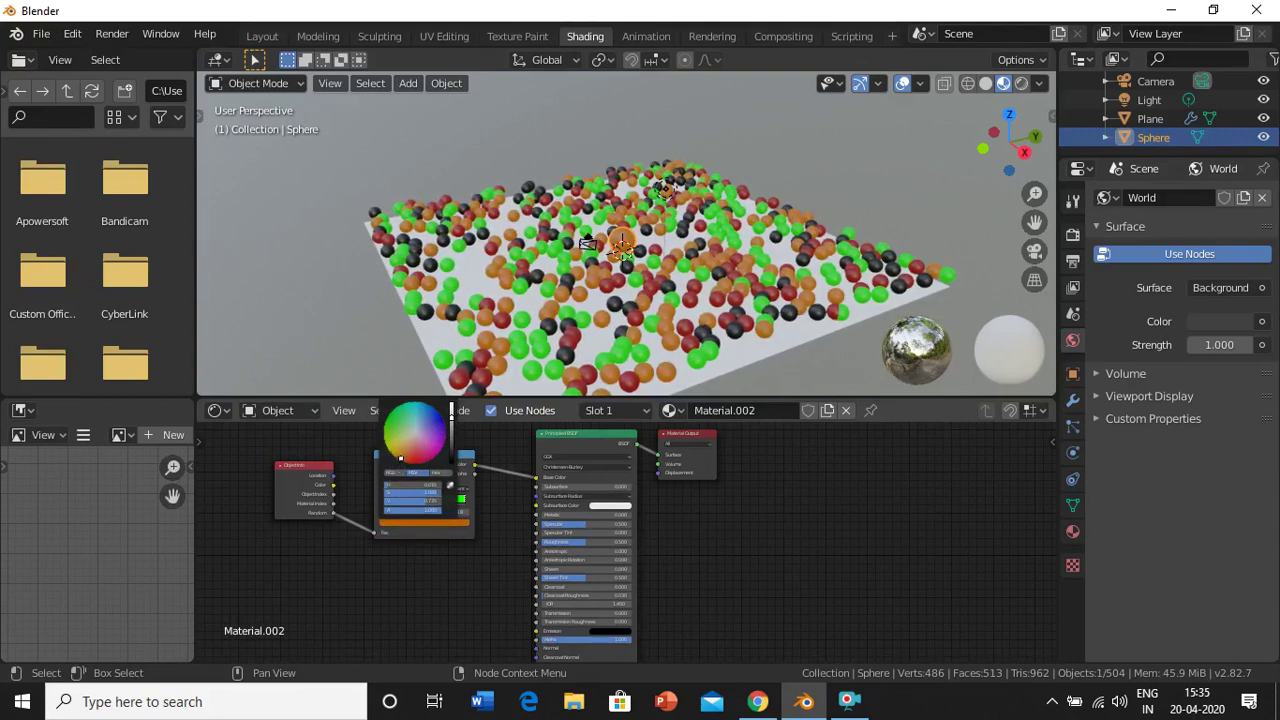
click(383, 437)
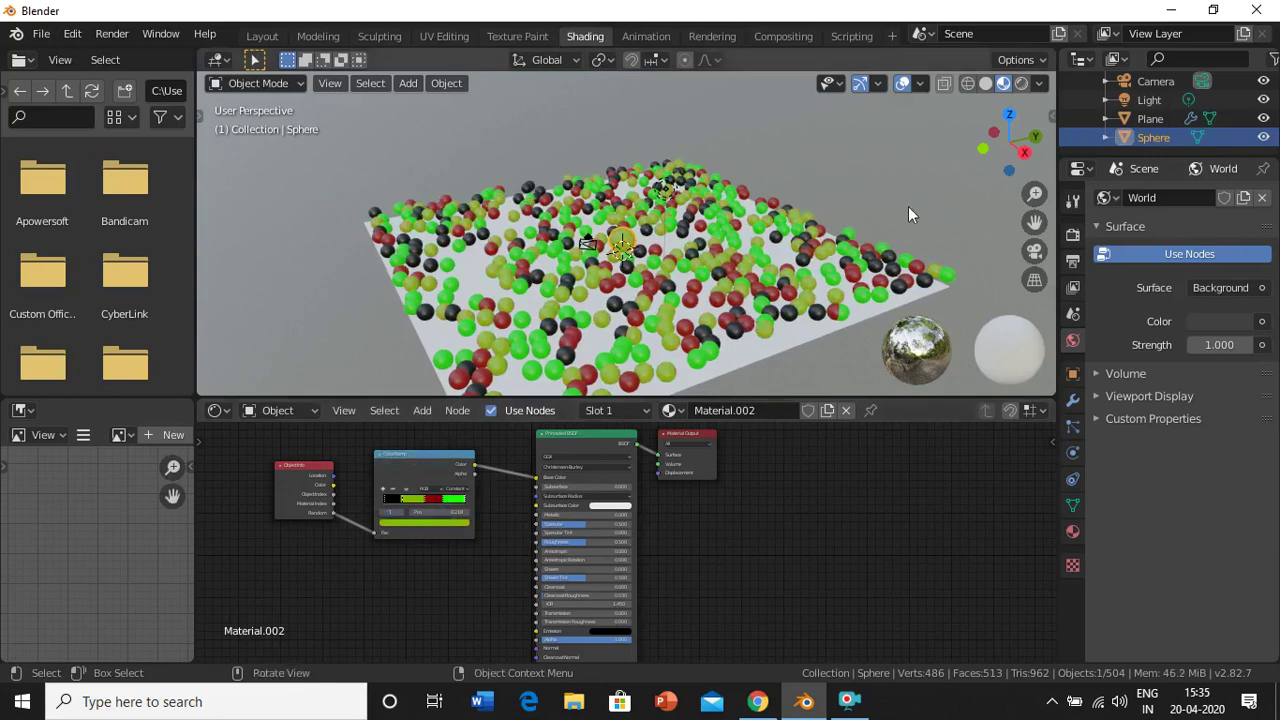
Step: In the Layout workspace, view the sphere field in Rendered shading, zoomed and orbited
click(256, 37)
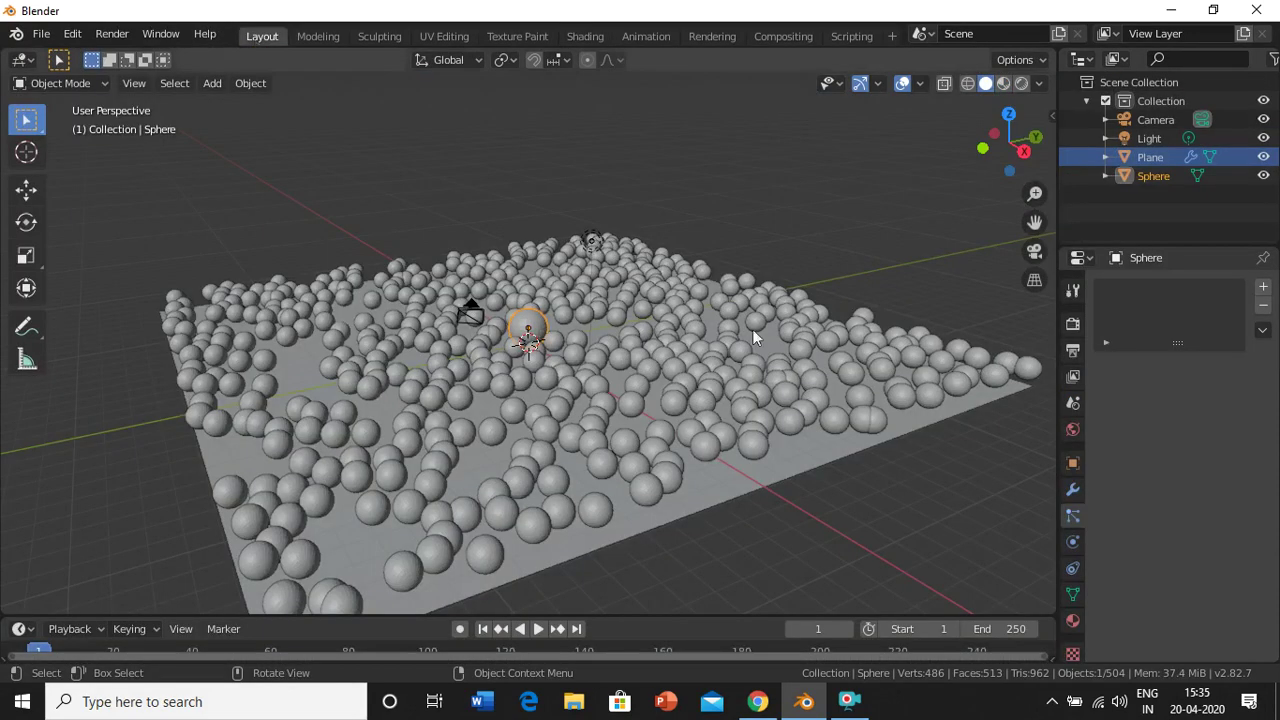
click(1022, 84)
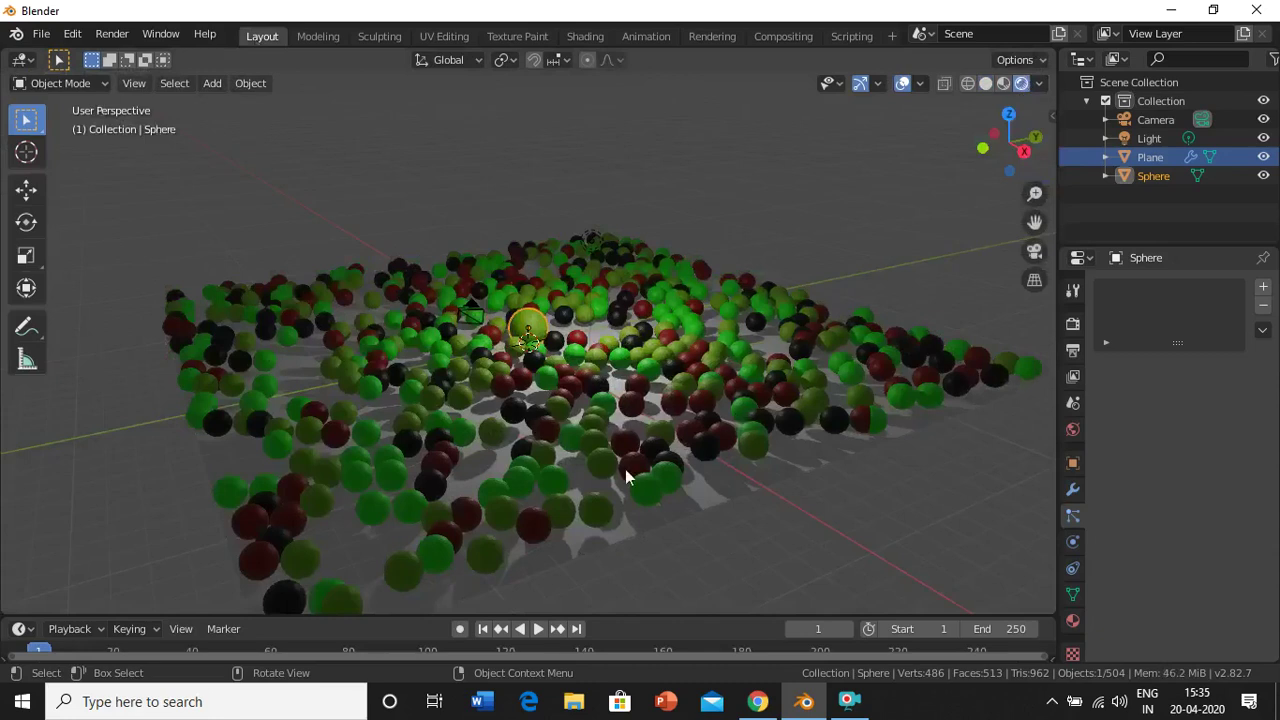
scroll(625, 477, down, 8)
scroll(625, 470, up, 5)
scroll(625, 470, up, 3)
scroll(625, 470, down, 4)
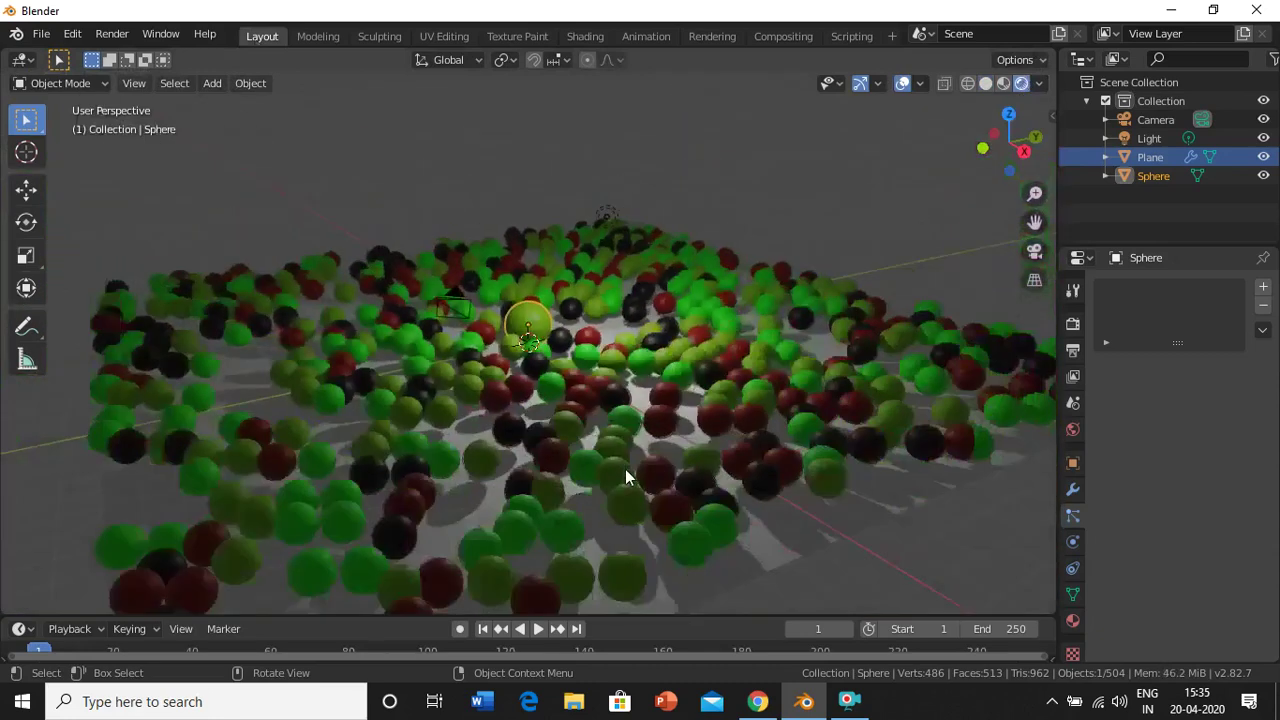
scroll(625, 470, up, 1)
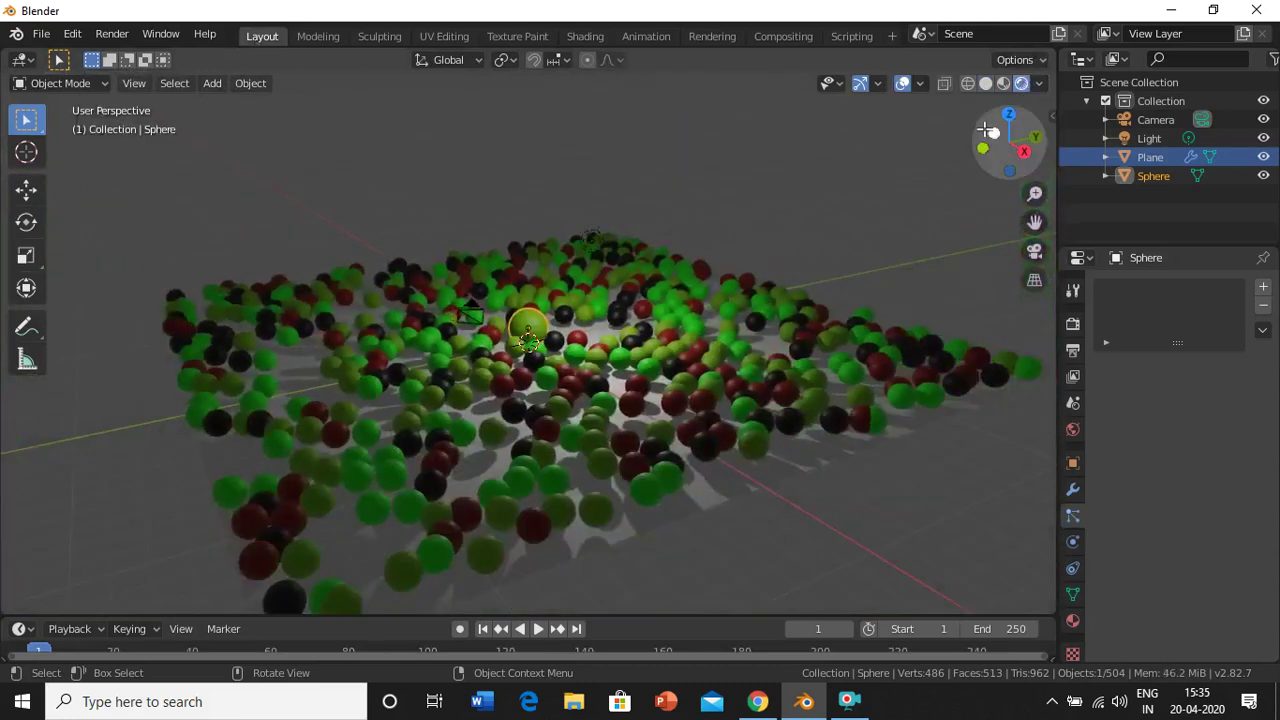
drag(985, 132, 960, 140)
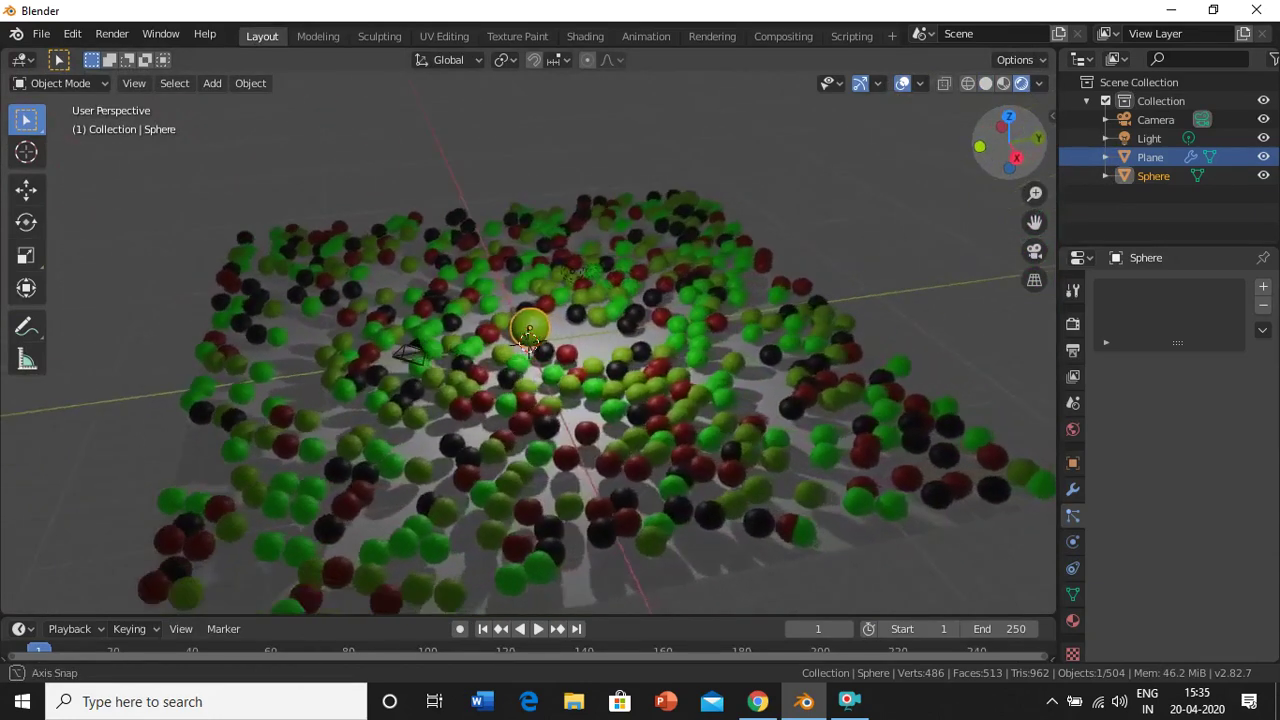
drag(960, 140, 983, 132)
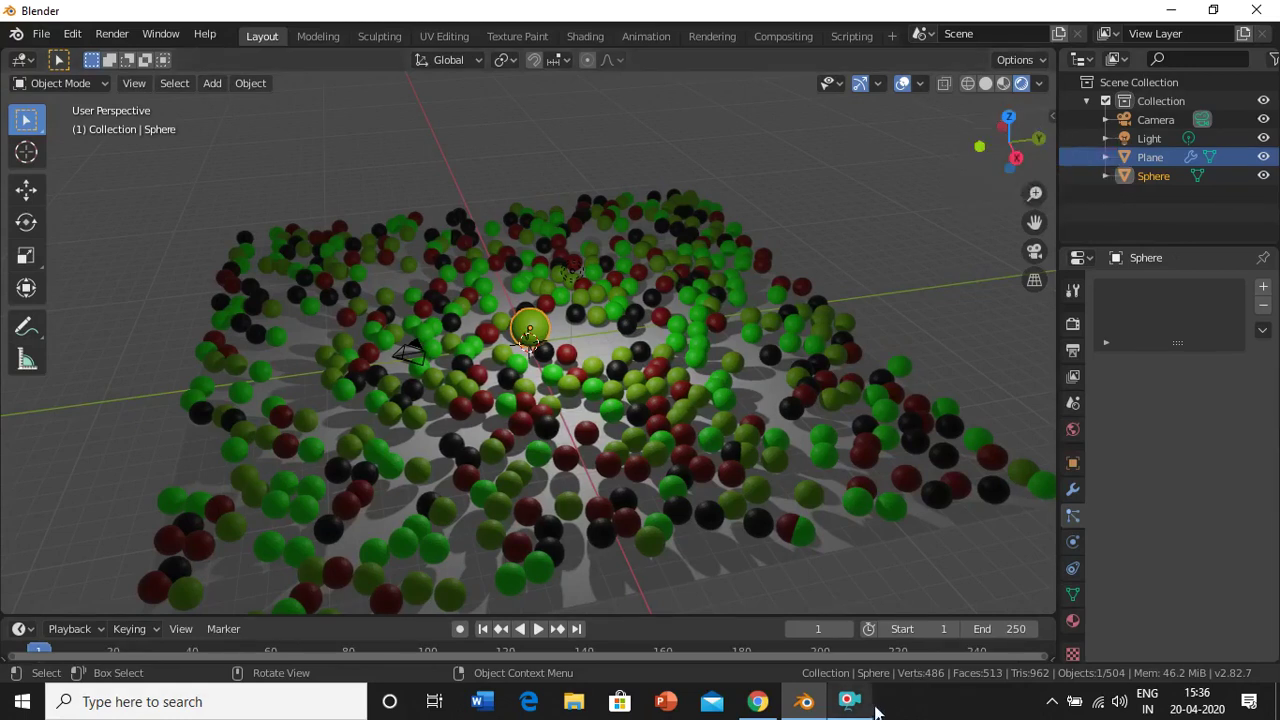
mouse_move(849, 701)
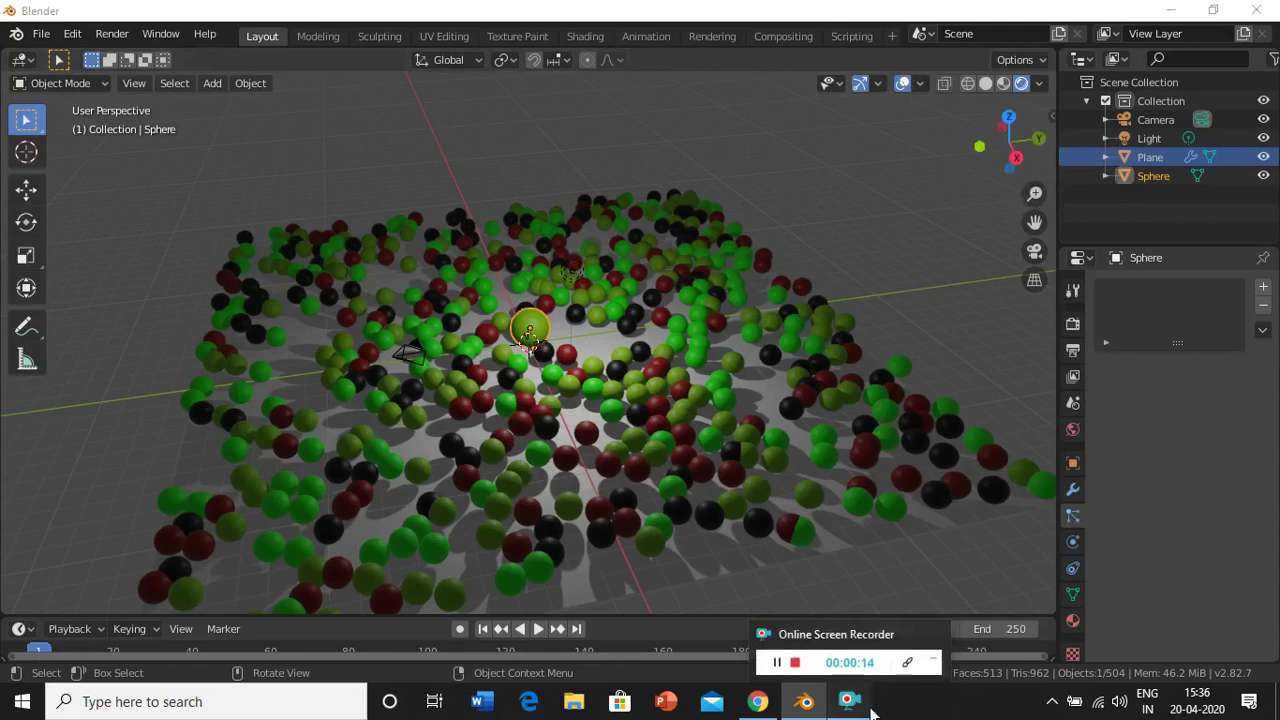
click(871, 709)
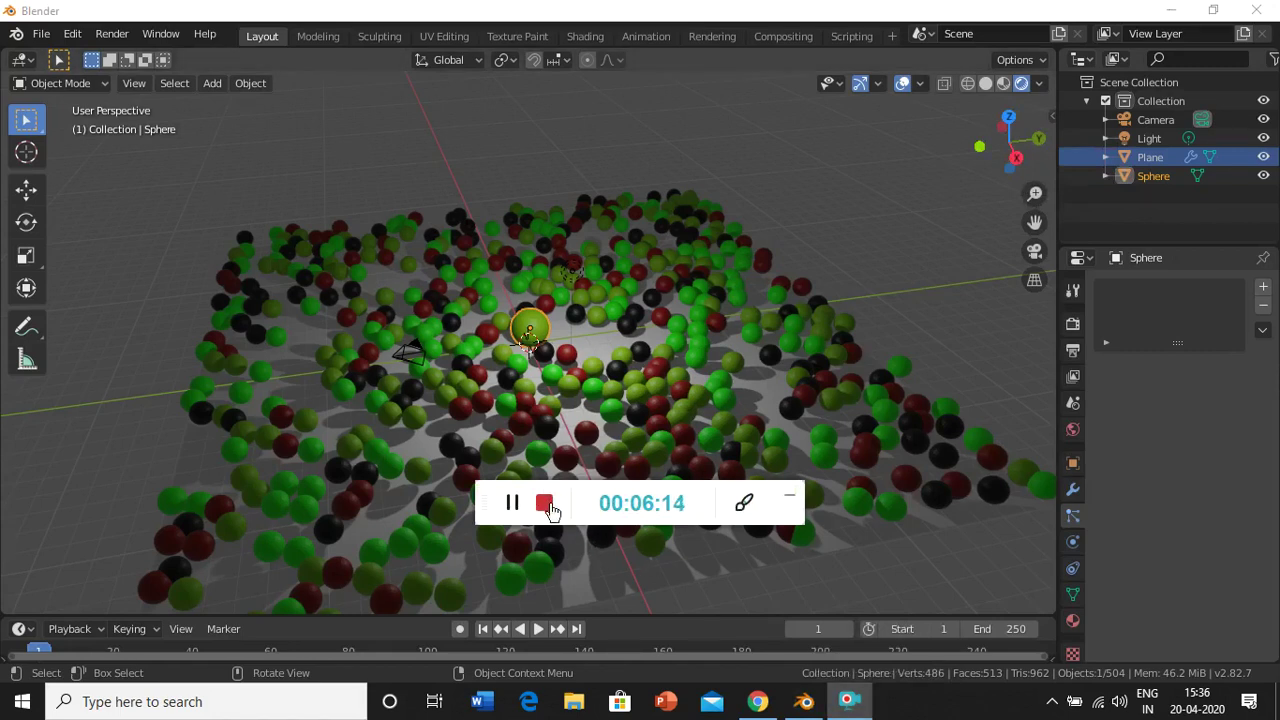